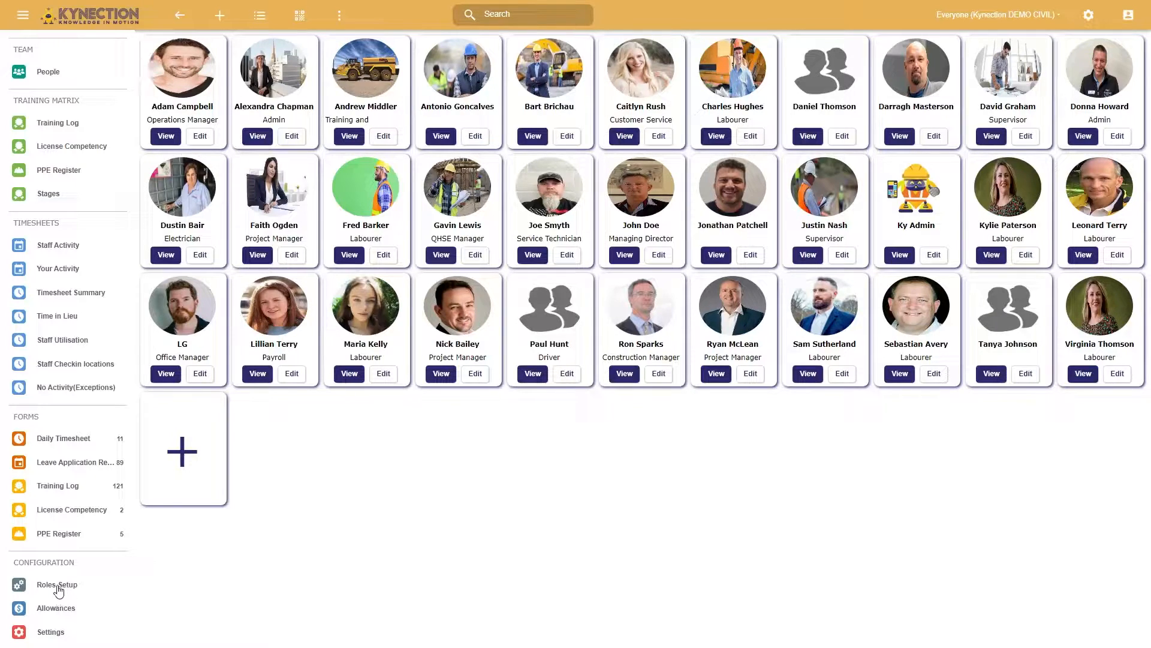
# - Open the Hiring Setup under Roles Setup and expand the Global induction requirements
pyautogui.click(58, 588)
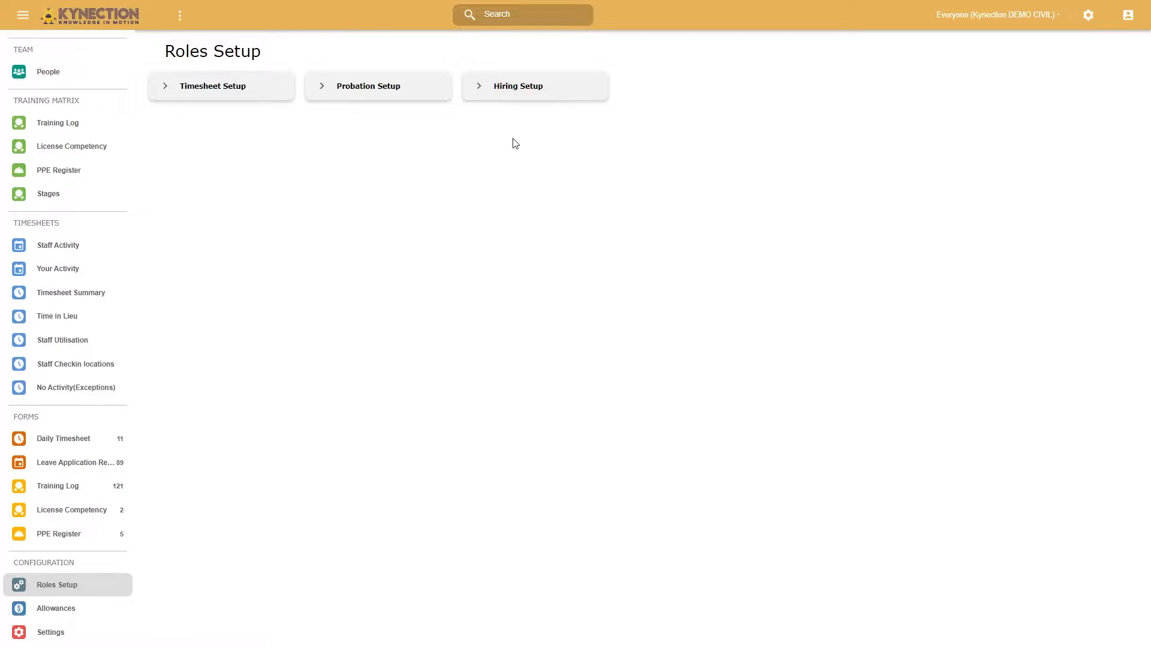
pyautogui.click(546, 91)
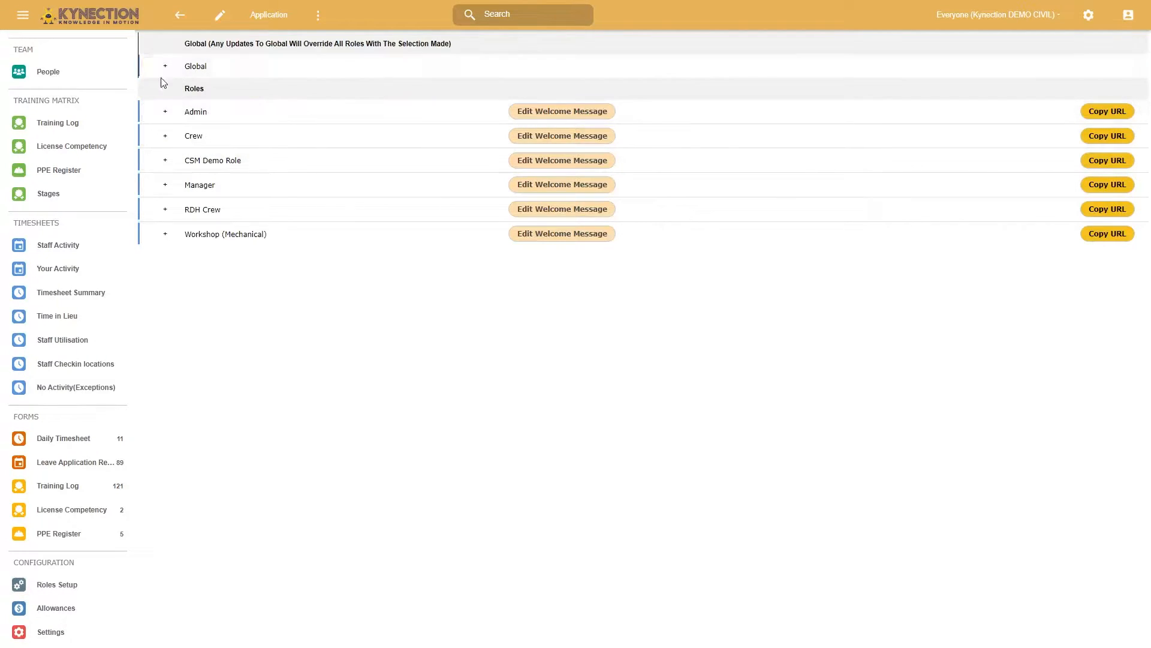
pyautogui.click(167, 68)
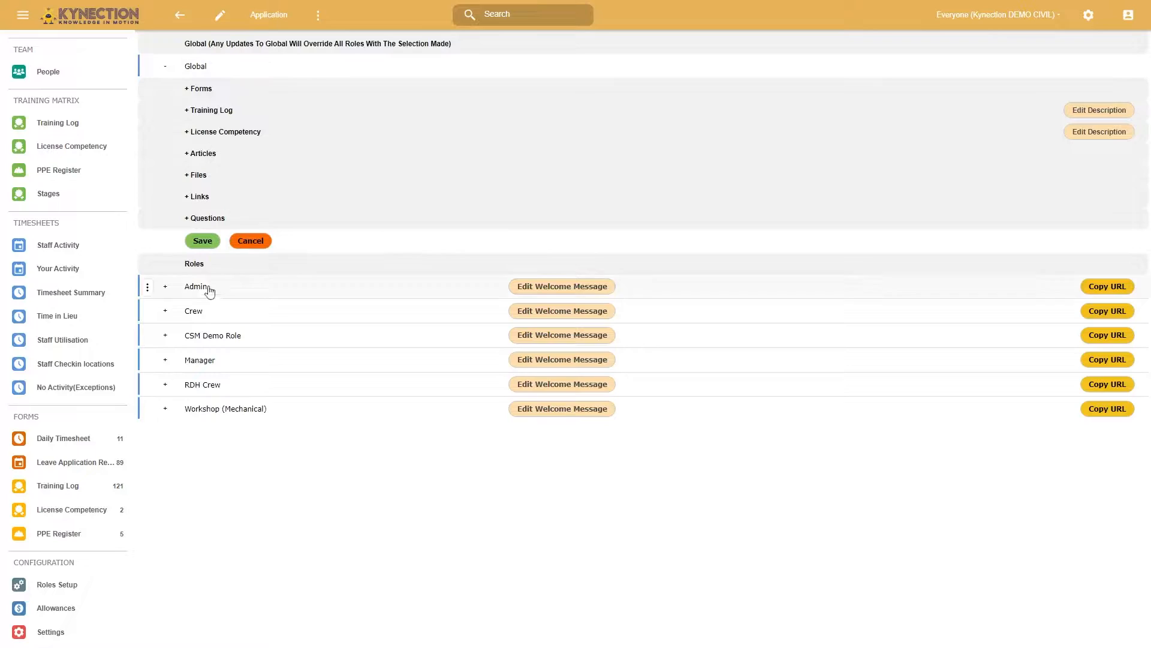
# - Edit the induction configuration to remove the file folder listed below Terms, view the question type options, and save
pyautogui.click(219, 20)
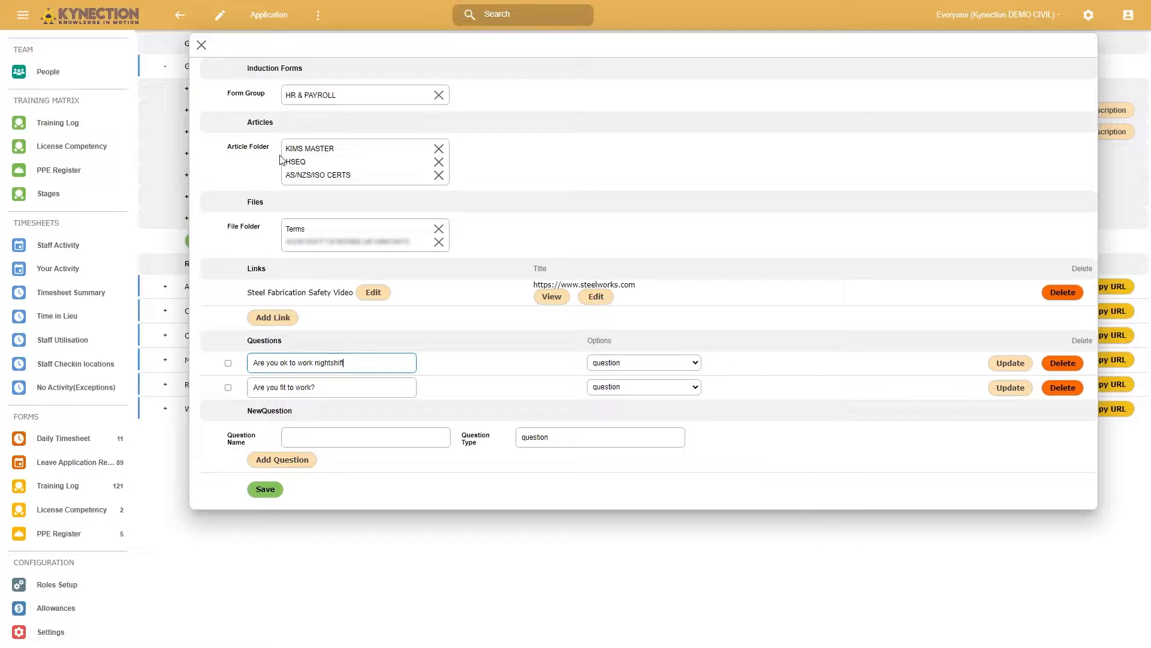
pyautogui.click(439, 242)
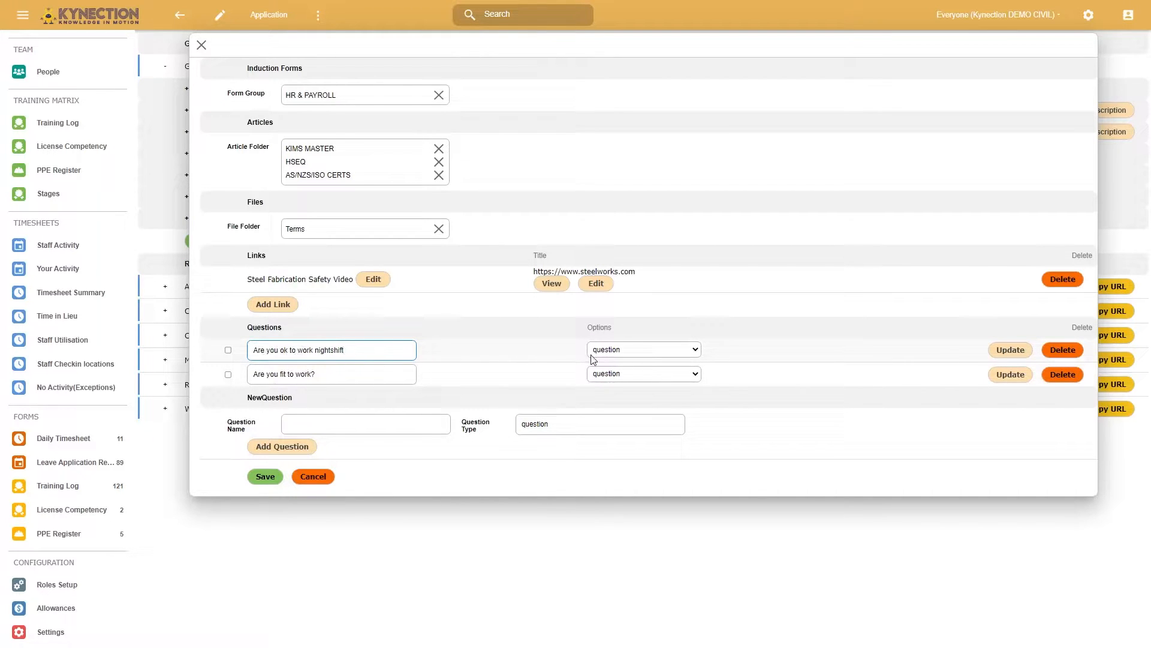
pyautogui.click(624, 353)
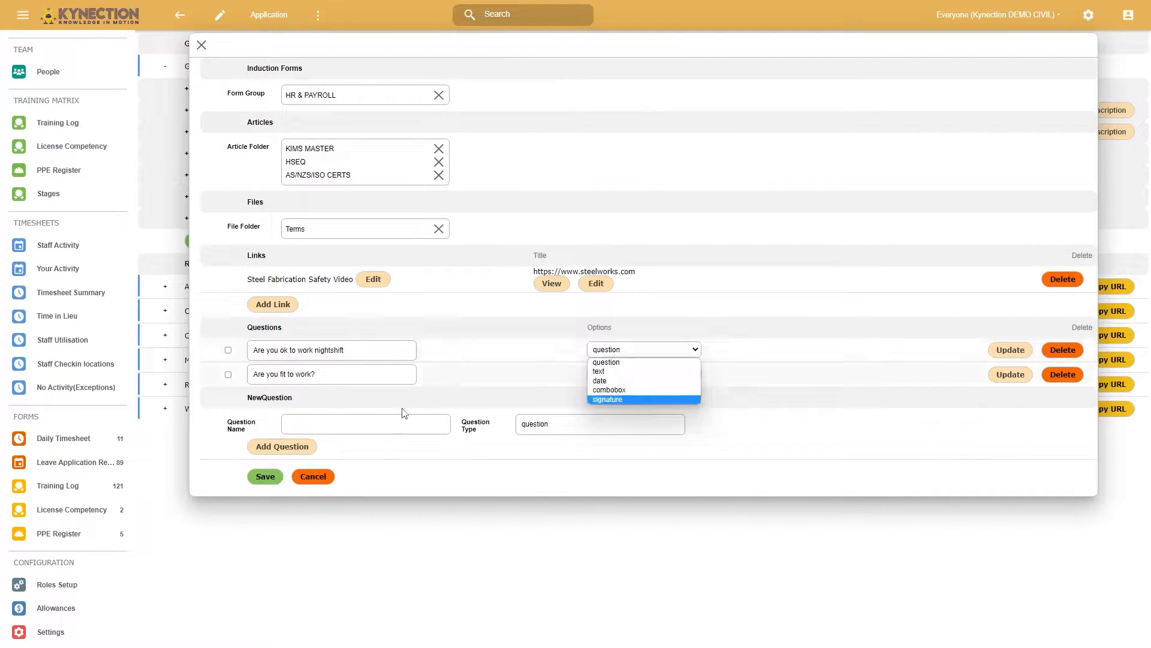
pyautogui.click(374, 422)
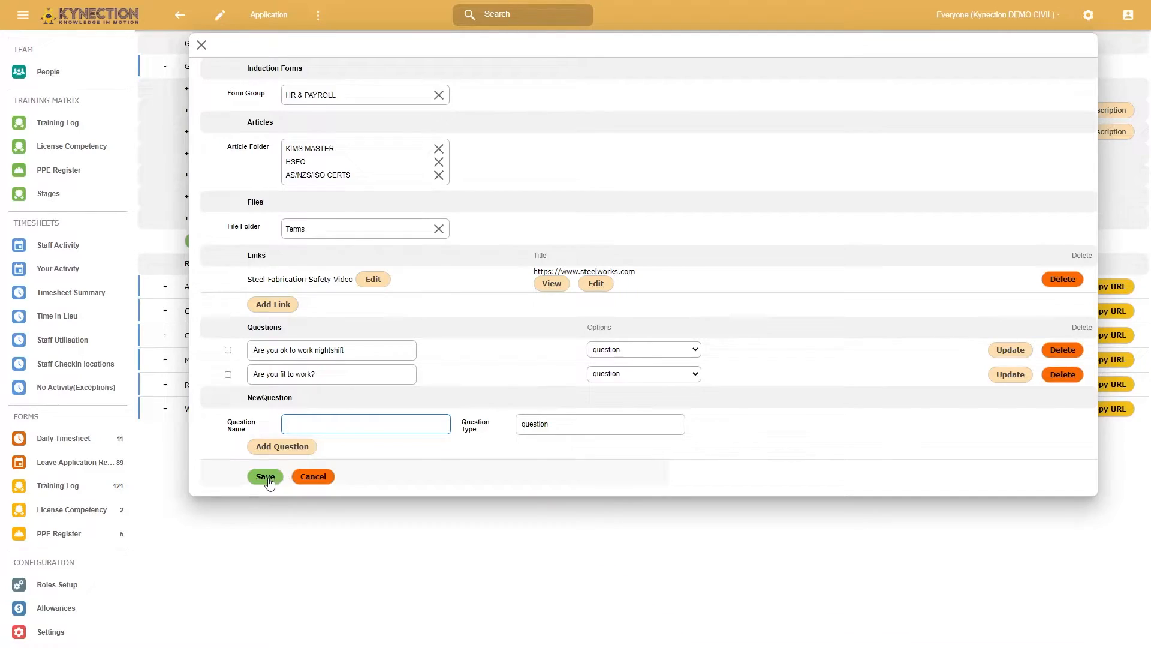
pyautogui.click(265, 477)
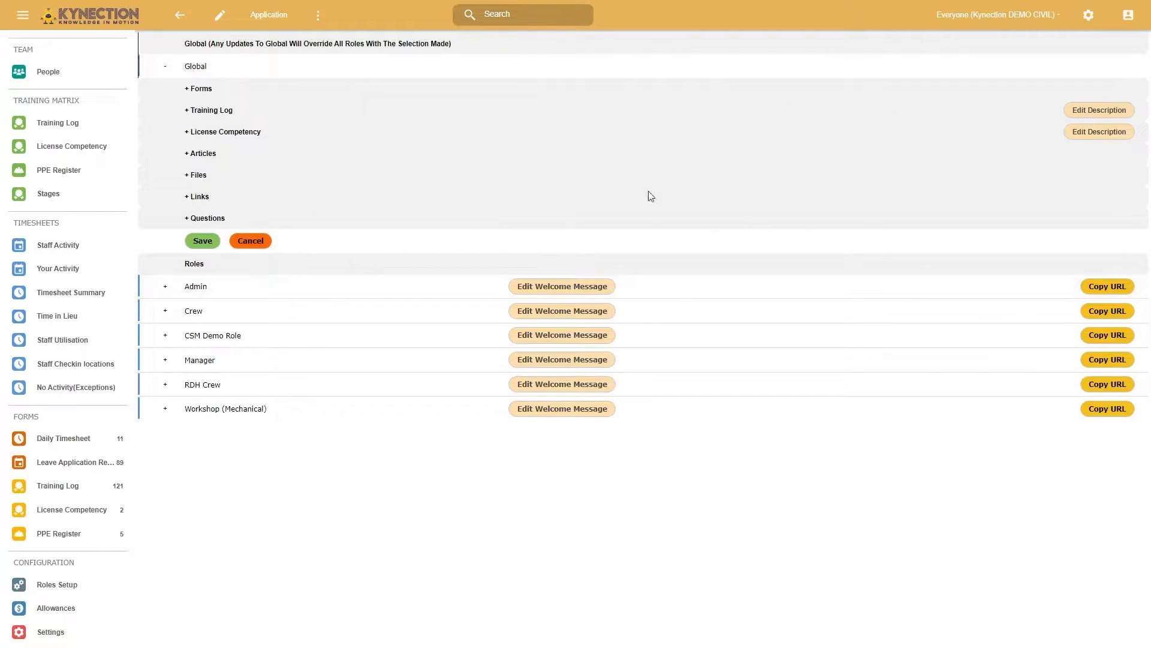
# - Examine which forms, training log items and license competencies are selected in the Global induction requirements
pyautogui.click(190, 90)
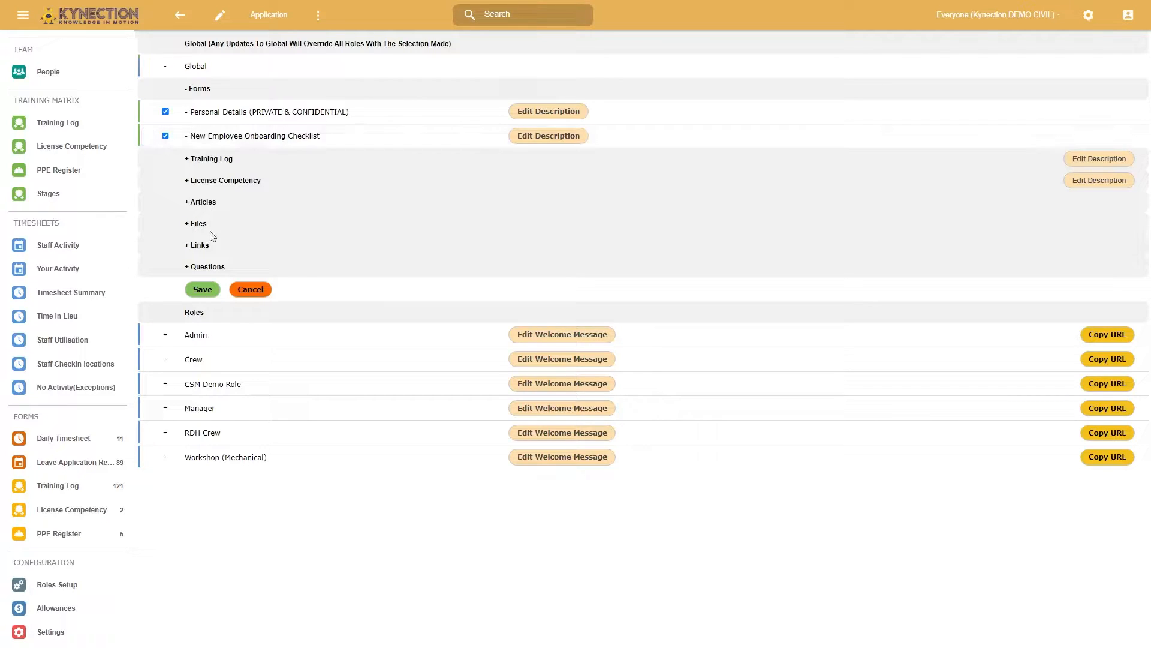
pyautogui.click(189, 161)
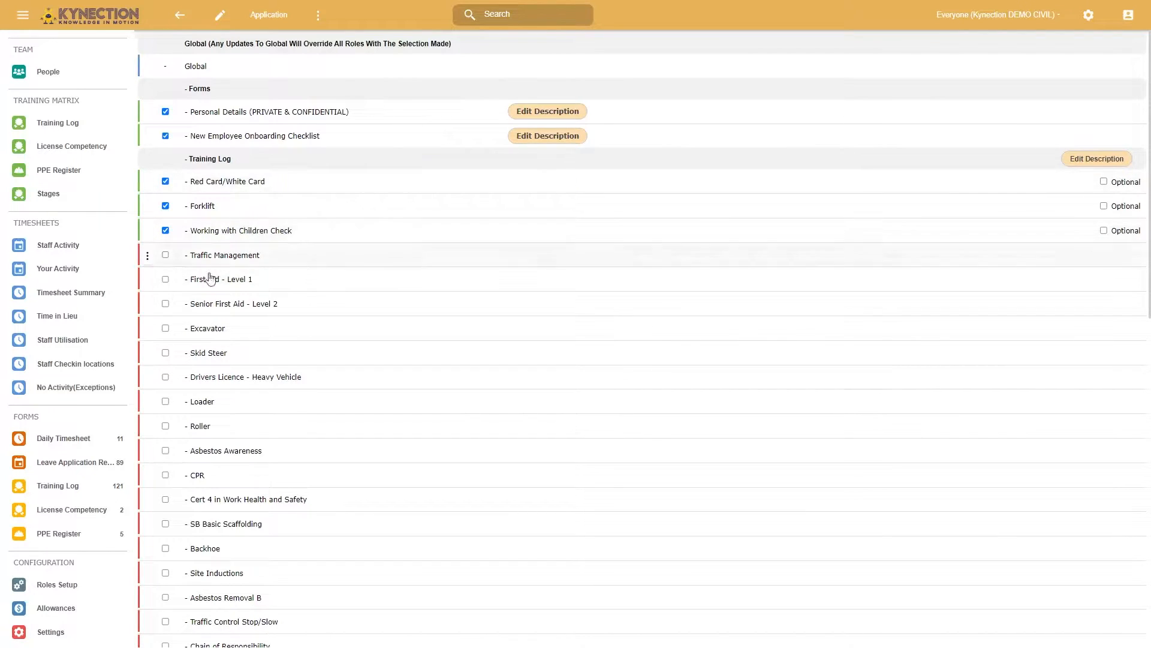
pyautogui.scroll(-2, 306, 490)
pyautogui.scroll(2, 257, 219)
pyautogui.scroll(-10, 229, 374)
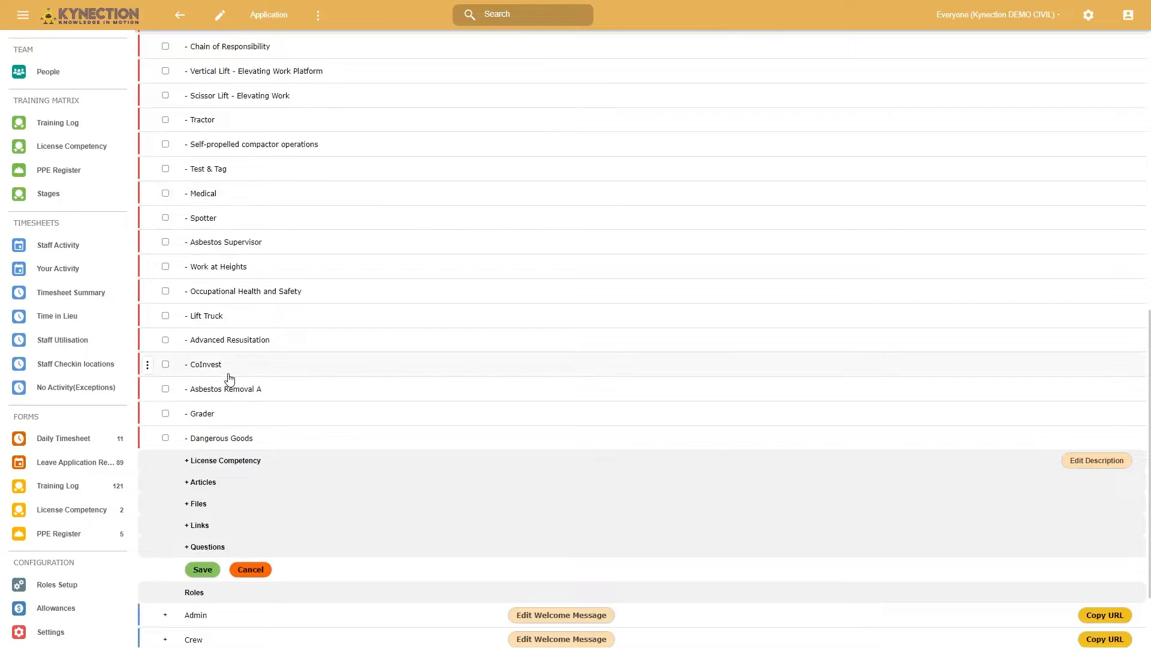
pyautogui.scroll(10, 220, 393)
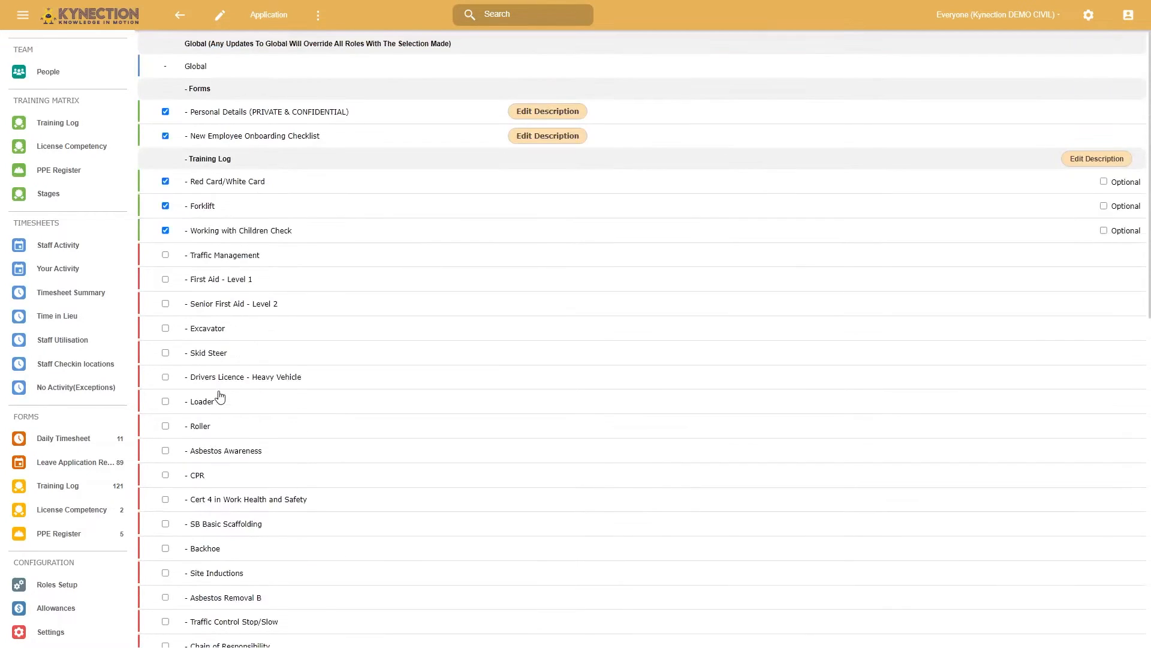
pyautogui.click(187, 159)
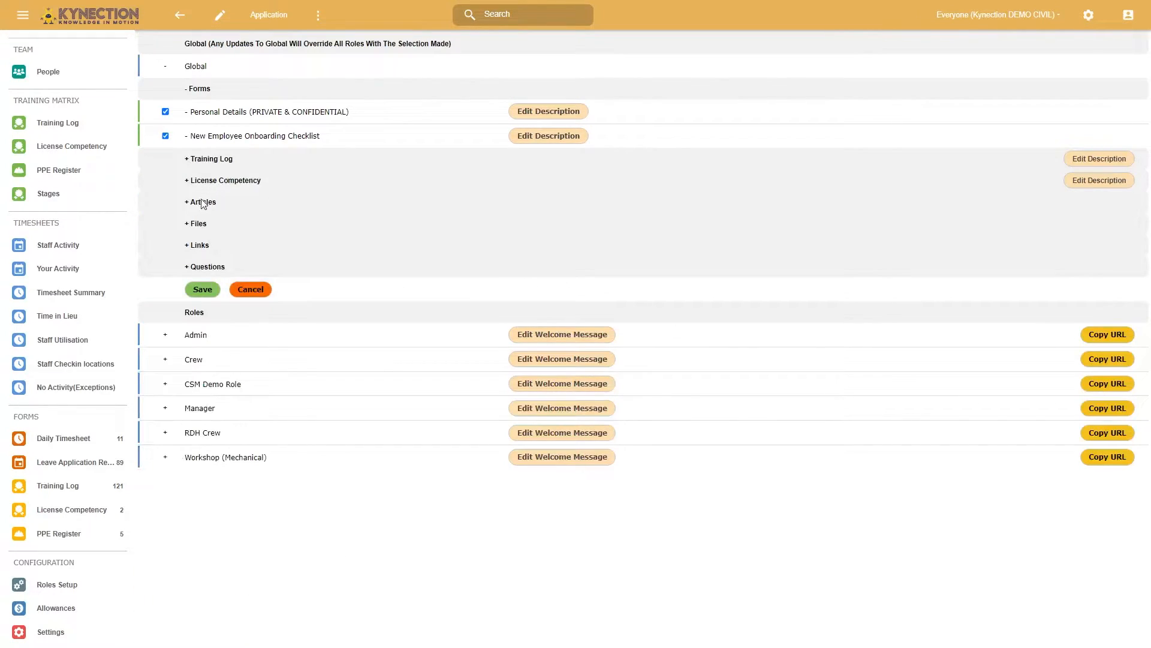
pyautogui.click(197, 181)
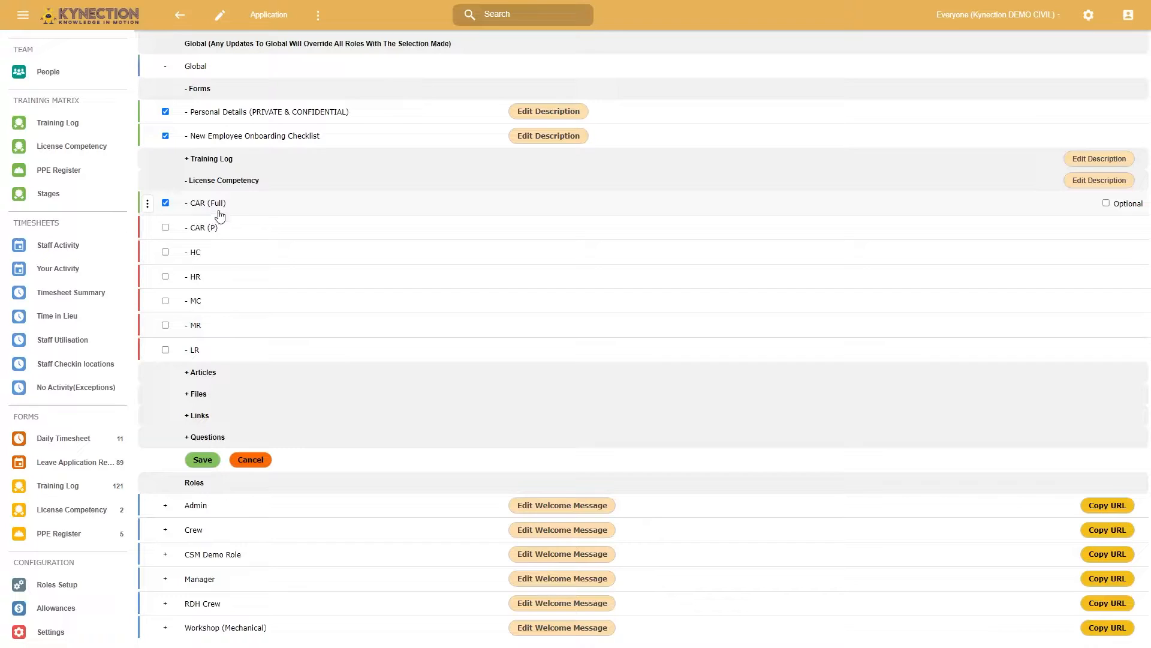
pyautogui.click(188, 182)
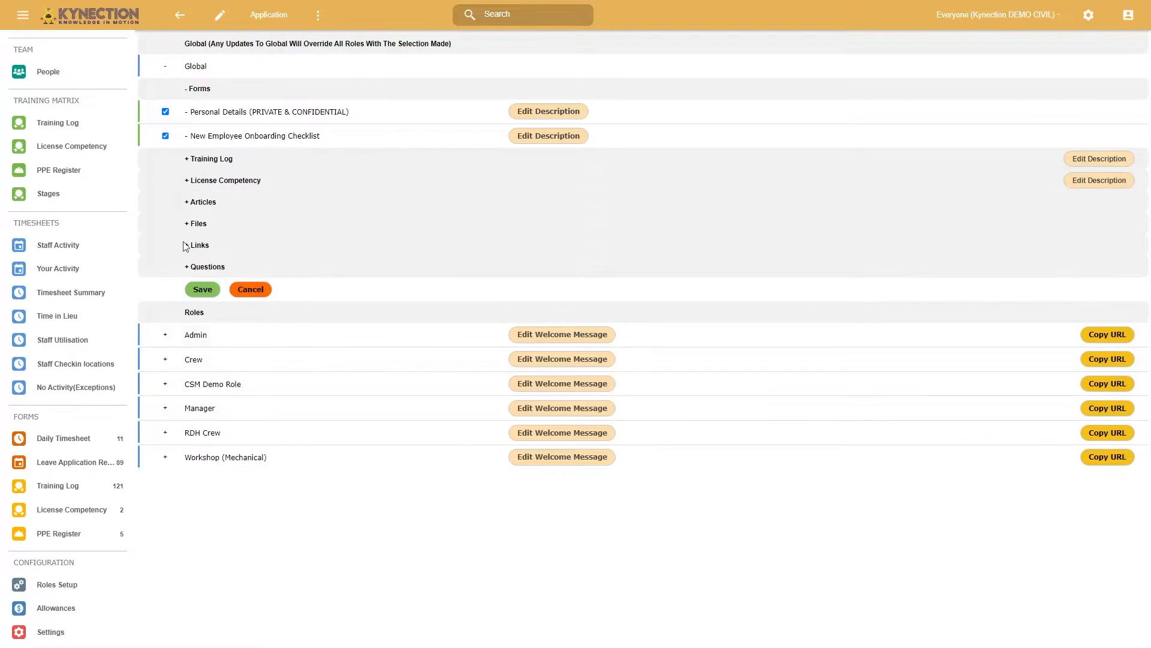
# - Add articles P-4-ORG-04.0 and P-4-ORG-04.1 to the Global requirements, requiring a checkbox and signature for the first and a checkbox for the second
pyautogui.click(188, 204)
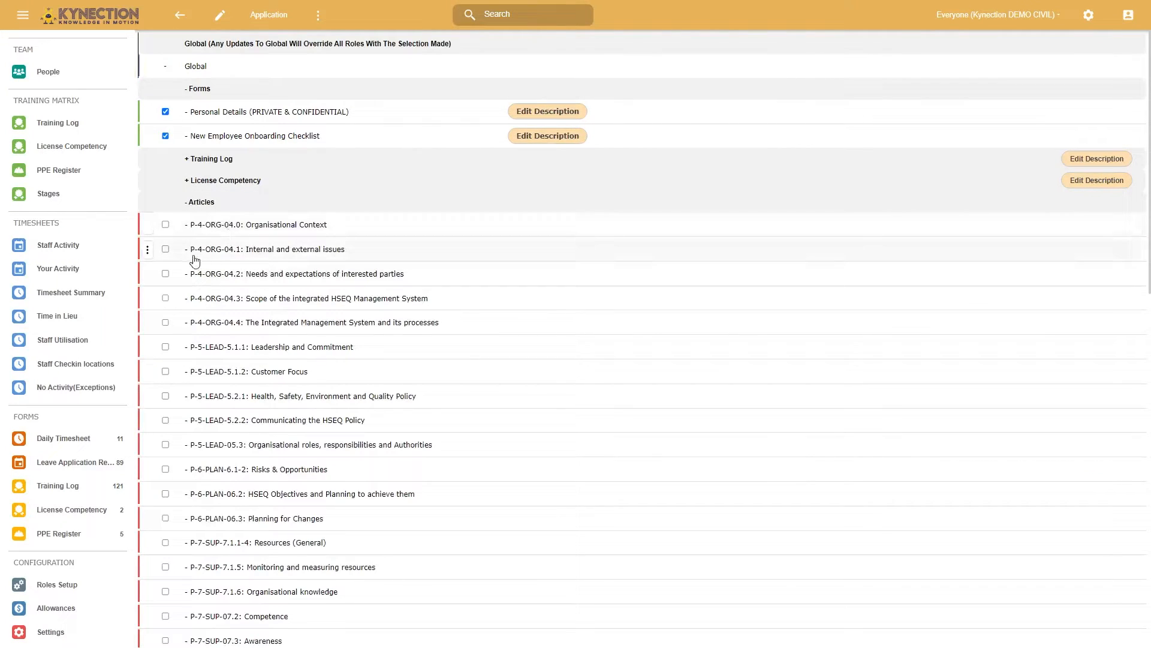
pyautogui.click(165, 224)
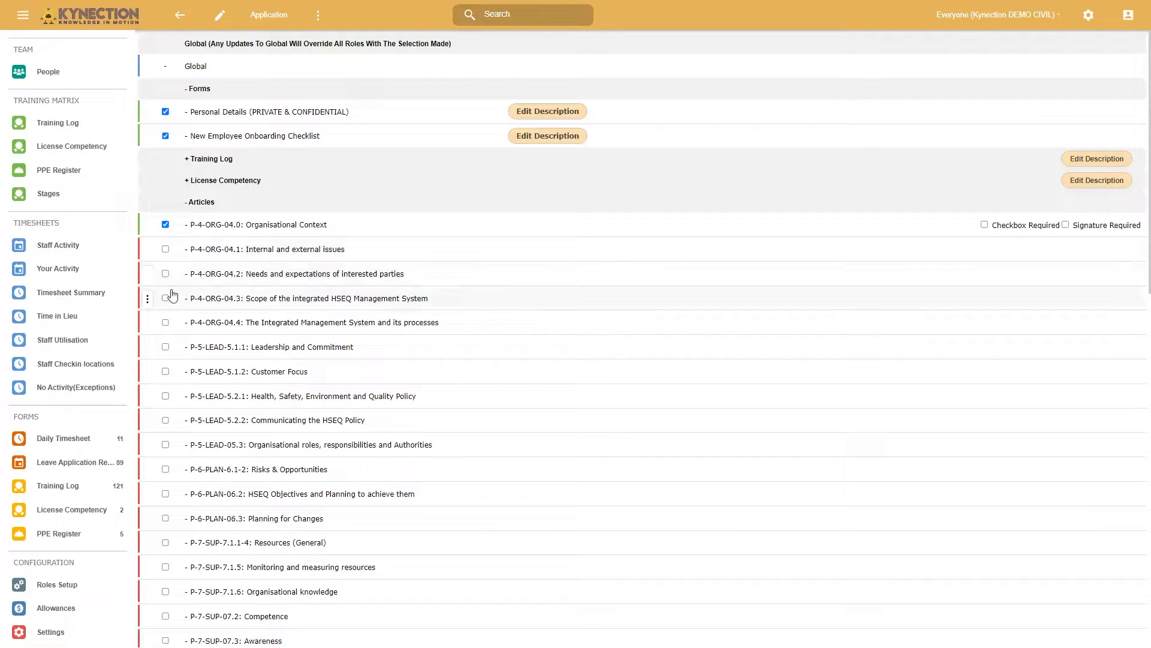
pyautogui.click(166, 249)
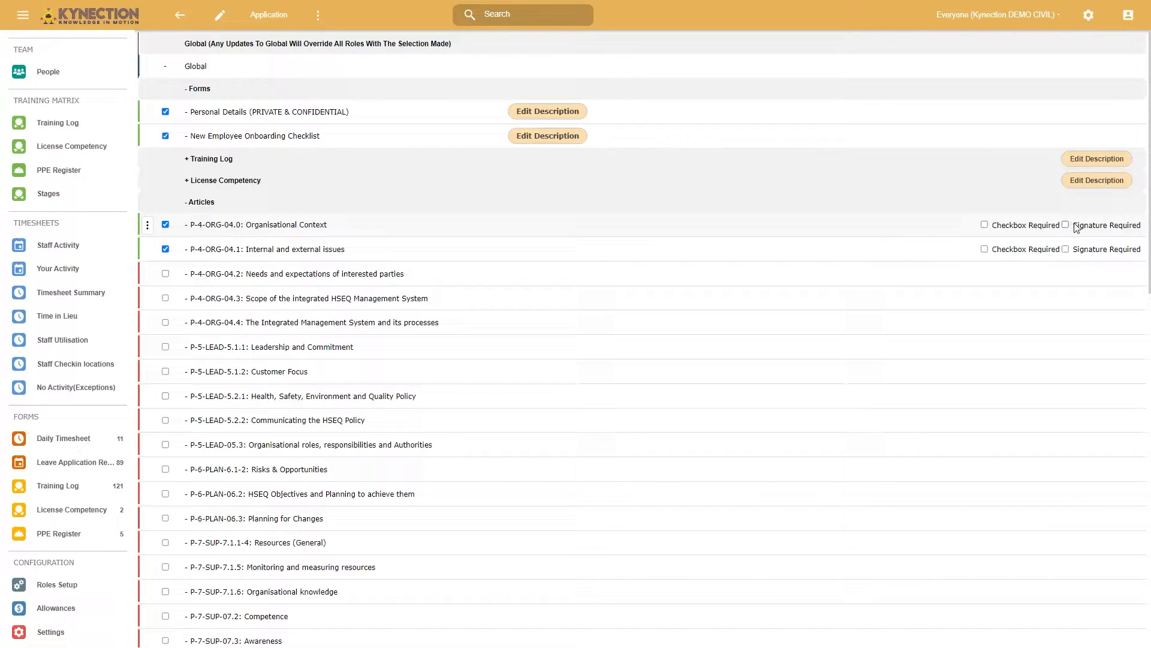
pyautogui.click(1007, 230)
pyautogui.click(1066, 225)
pyautogui.scroll(-1, 316, 486)
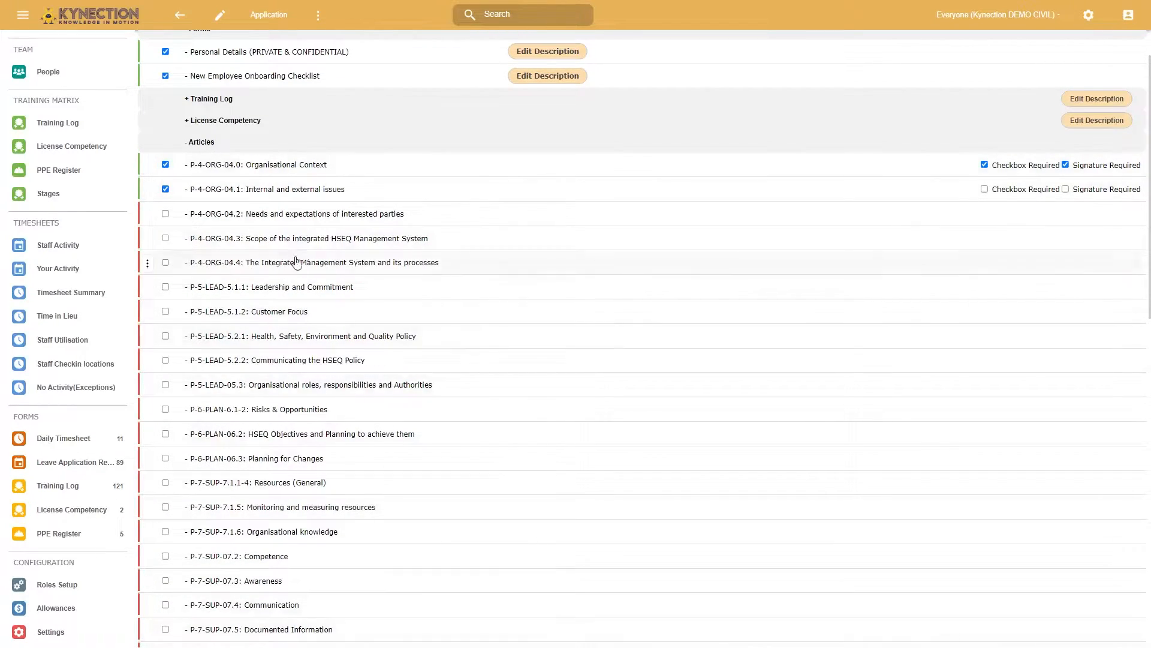
pyautogui.click(984, 190)
# - Expand the Global files, links and questions, deselect and reselect the Steel Fabrication Safety Video link, and save the Global requirements
pyautogui.scroll(-1, 409, 484)
pyautogui.scroll(-5, 223, 589)
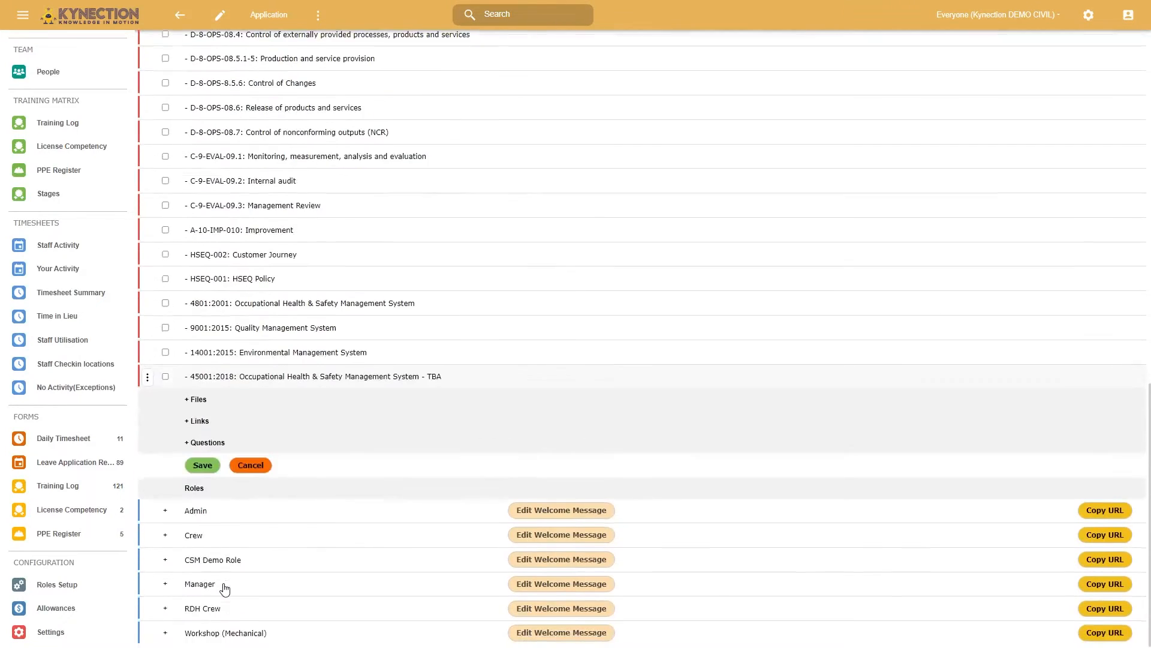
pyautogui.click(187, 400)
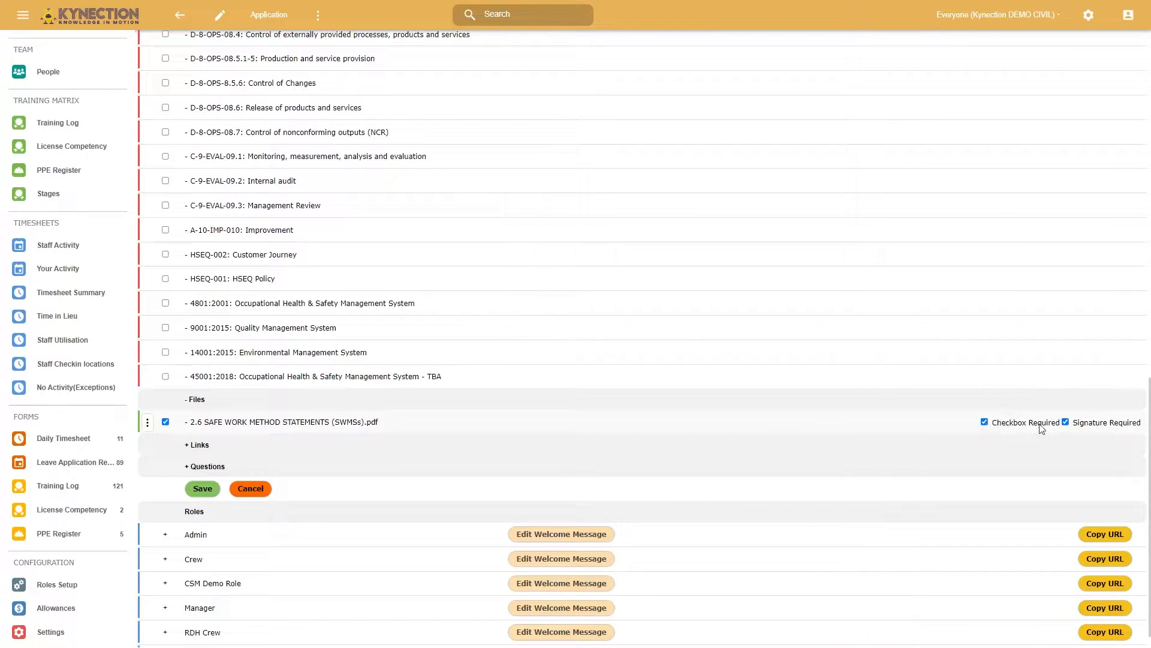
pyautogui.click(188, 447)
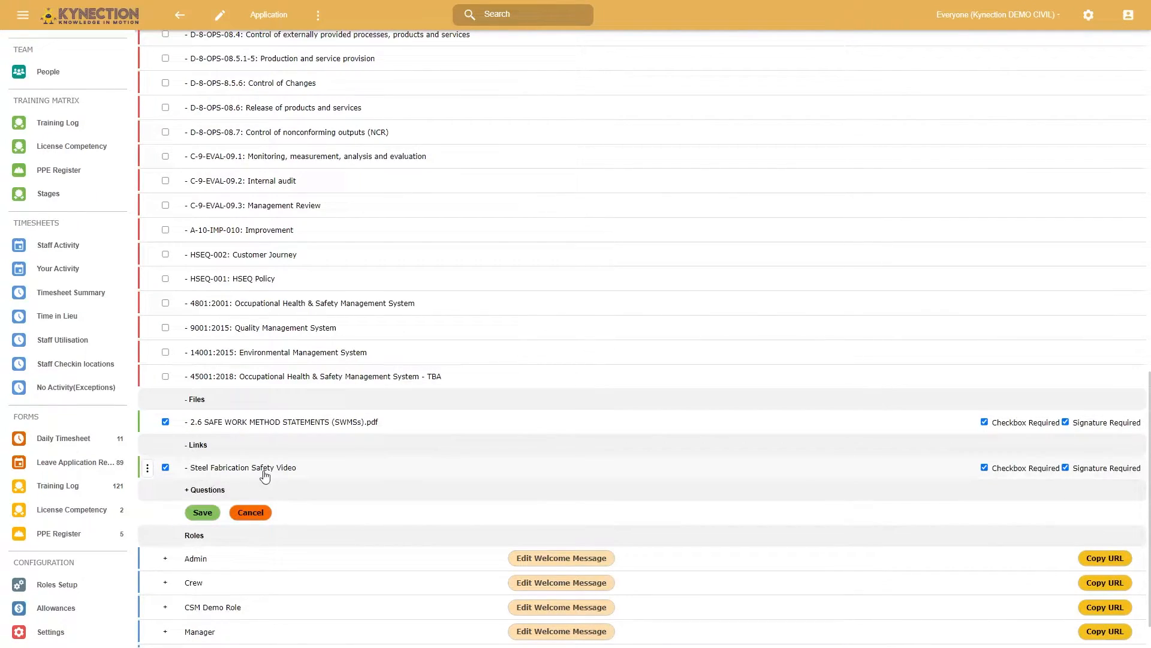
pyautogui.click(166, 468)
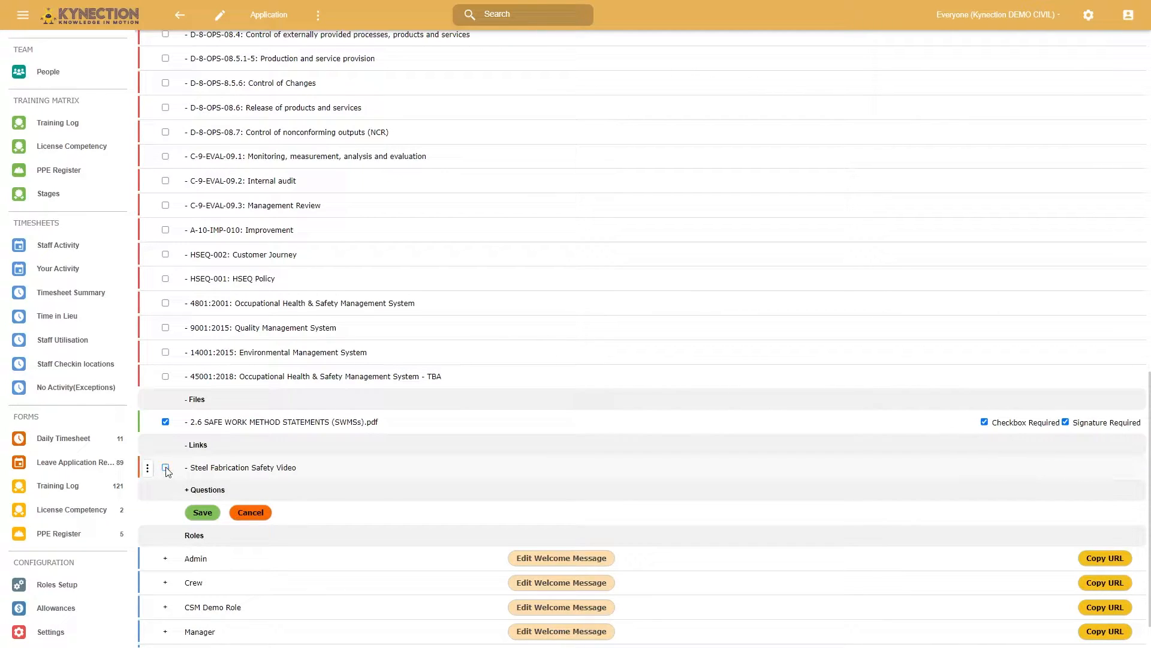
pyautogui.click(166, 468)
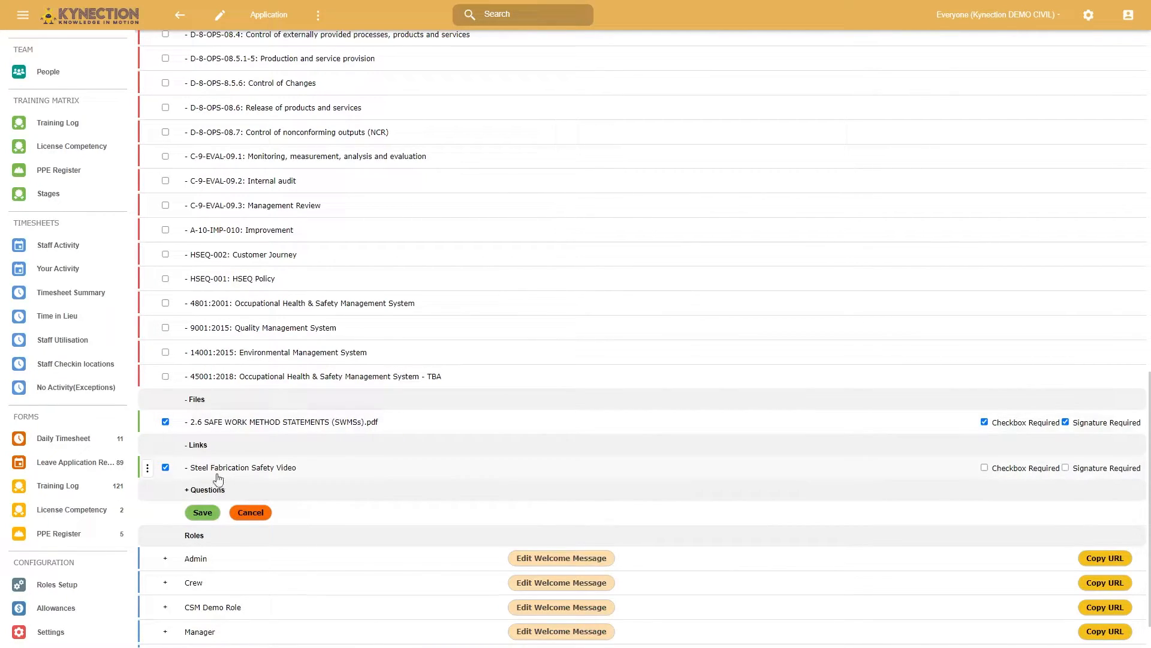
pyautogui.click(193, 491)
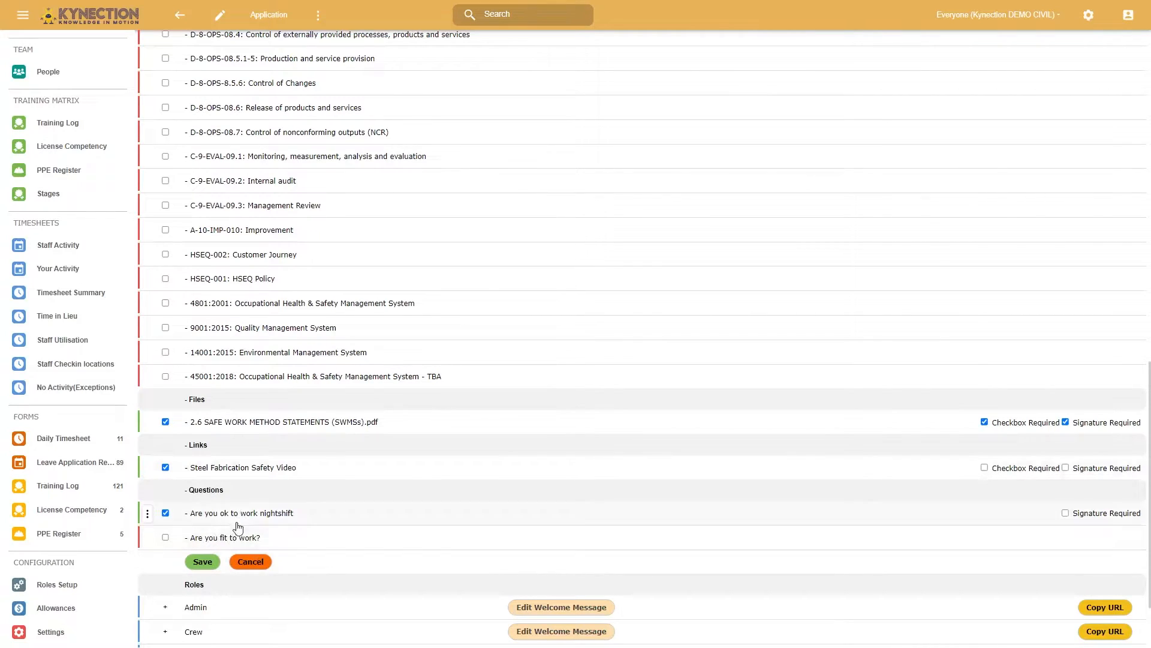
pyautogui.click(202, 562)
# - Expand the Crew role and examine its selected forms and training log items
pyautogui.scroll(-2, 306, 579)
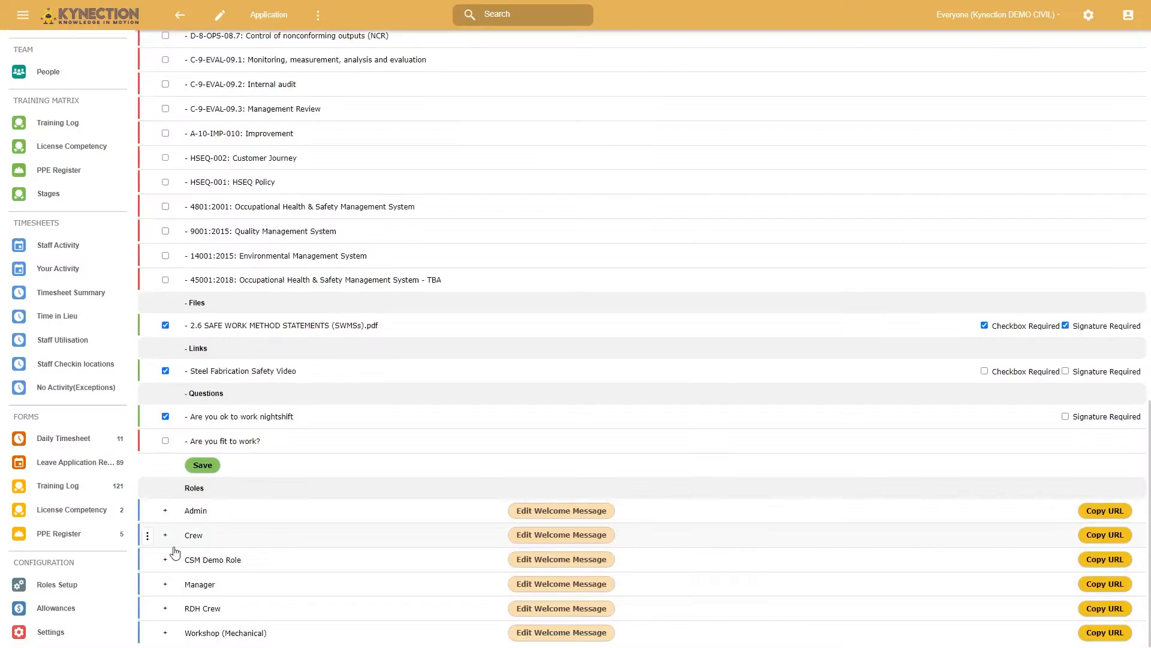
pyautogui.click(166, 537)
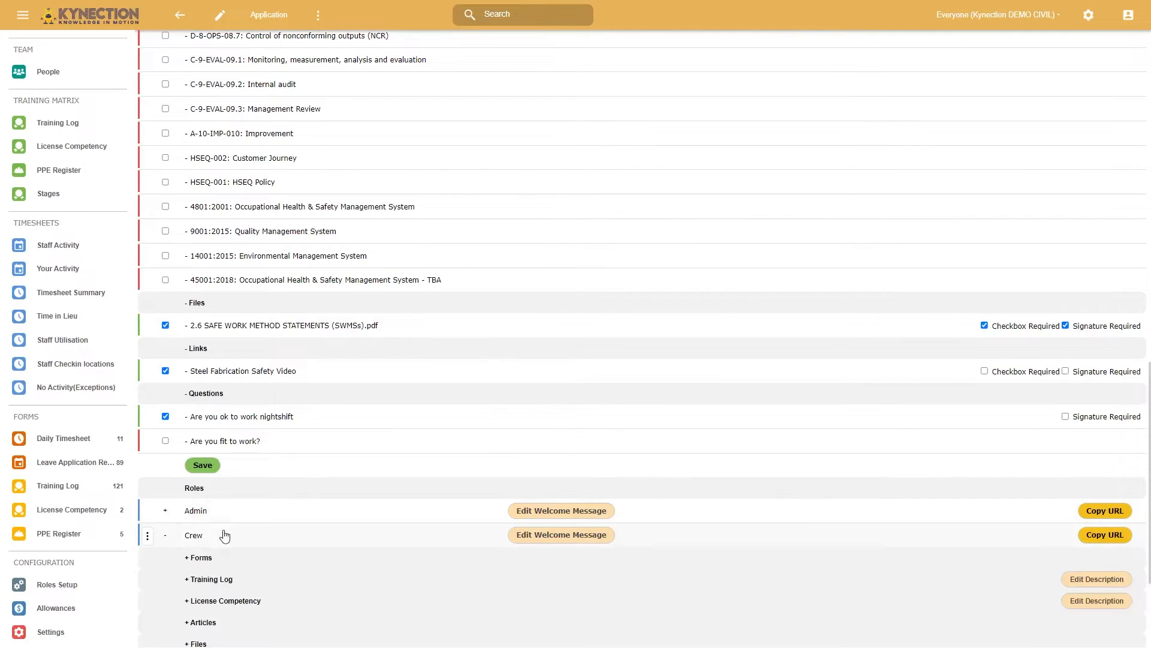
pyautogui.scroll(-2, 198, 510)
pyautogui.click(187, 438)
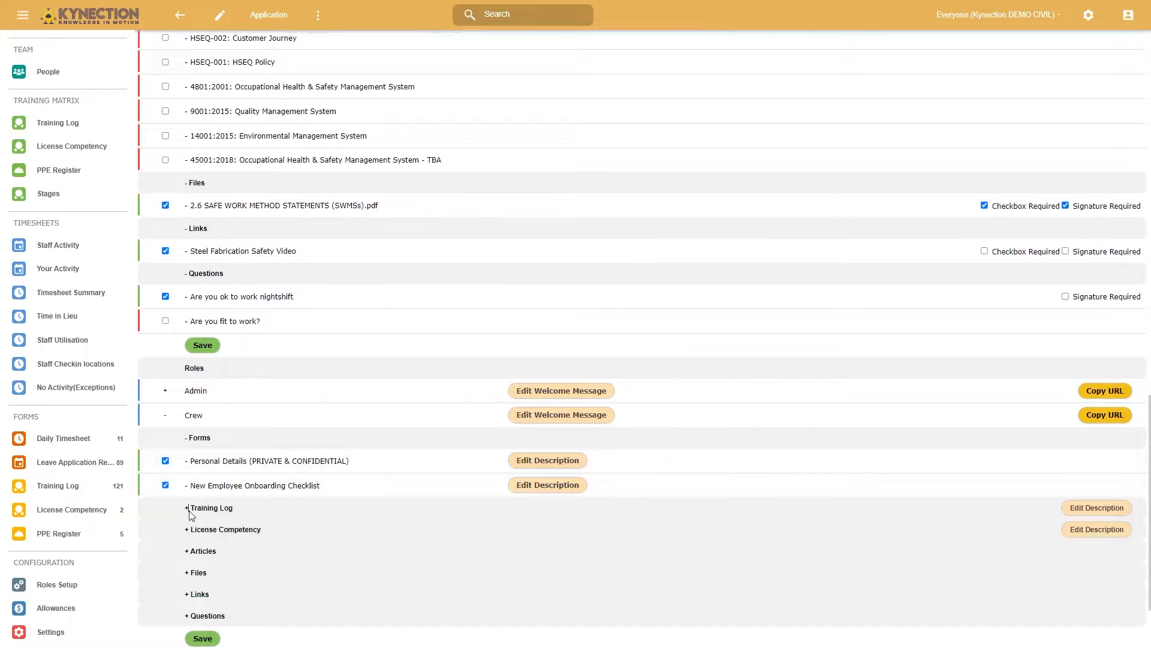
pyautogui.click(189, 508)
pyautogui.scroll(-4, 200, 585)
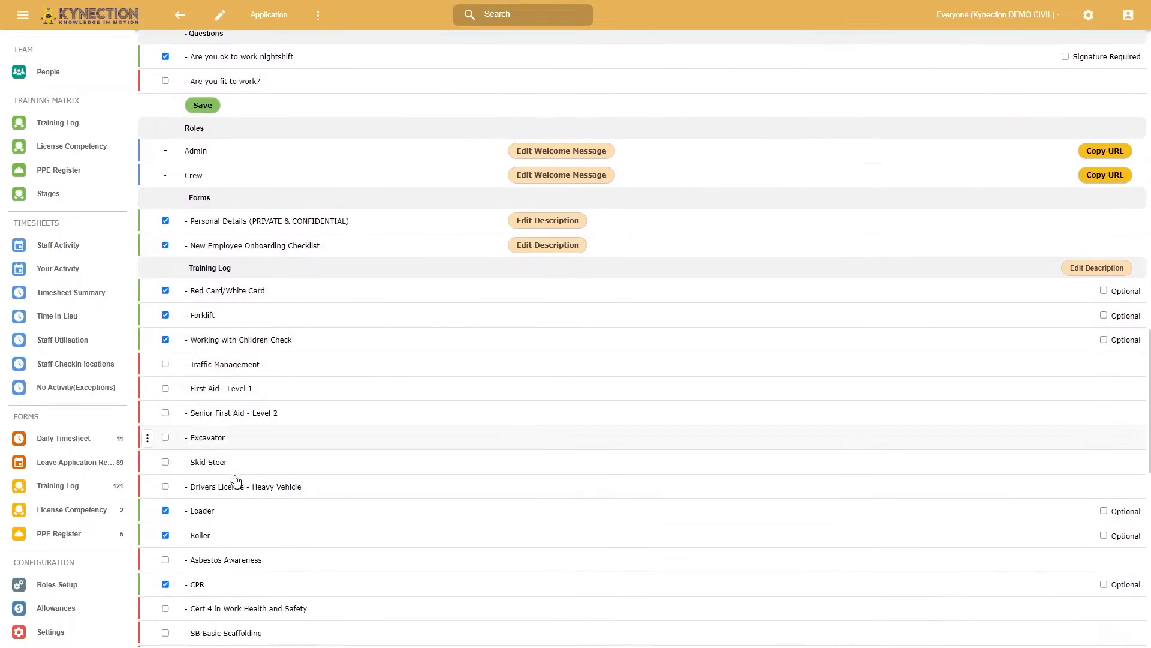
pyautogui.scroll(-2, 201, 533)
pyautogui.scroll(6, 201, 535)
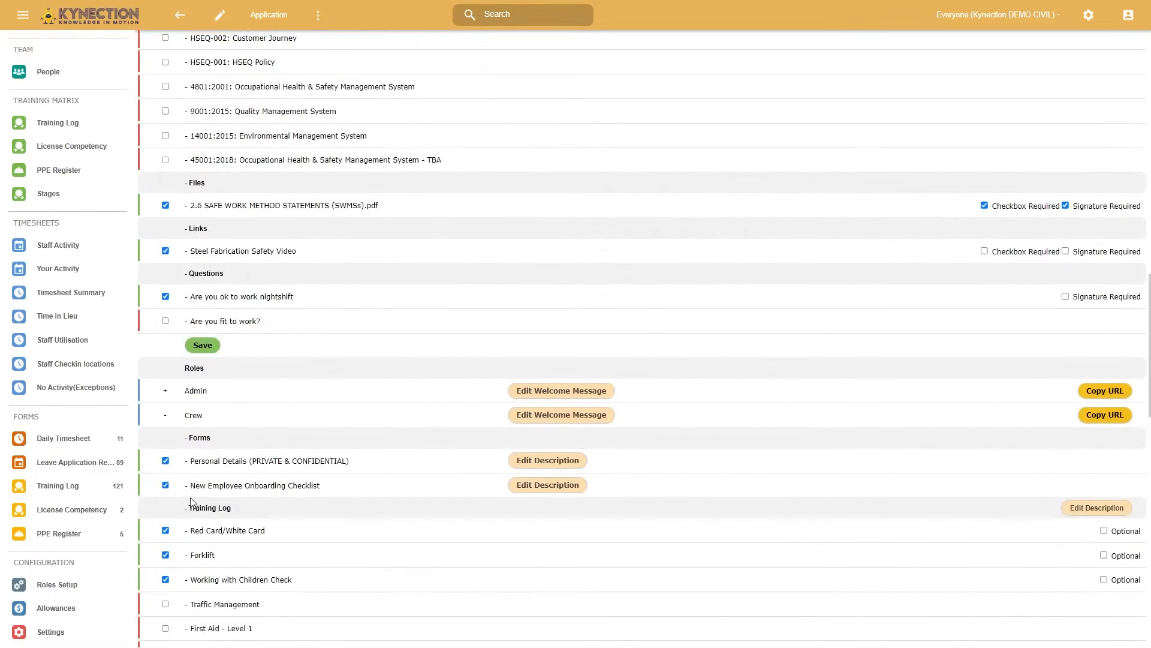
pyautogui.click(192, 508)
pyautogui.scroll(-2, 193, 480)
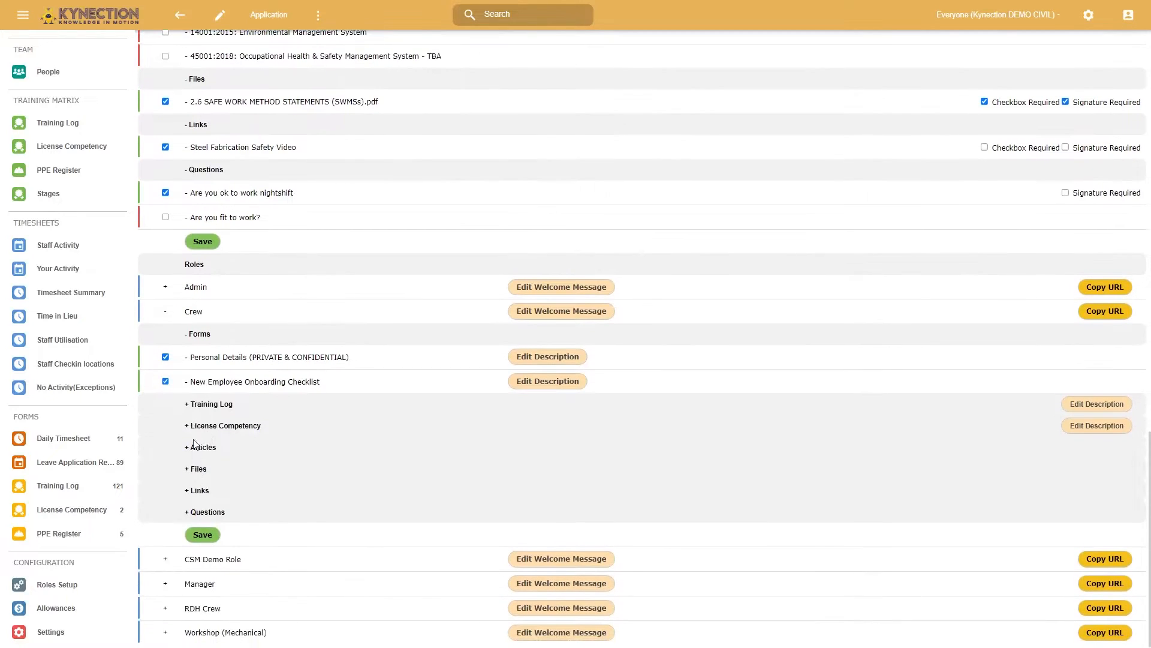
# - Add Excavator and Senior First Aid - Level 2 to the Crew role's training log requirements and save the role
pyautogui.click(192, 410)
pyautogui.scroll(-3, 192, 411)
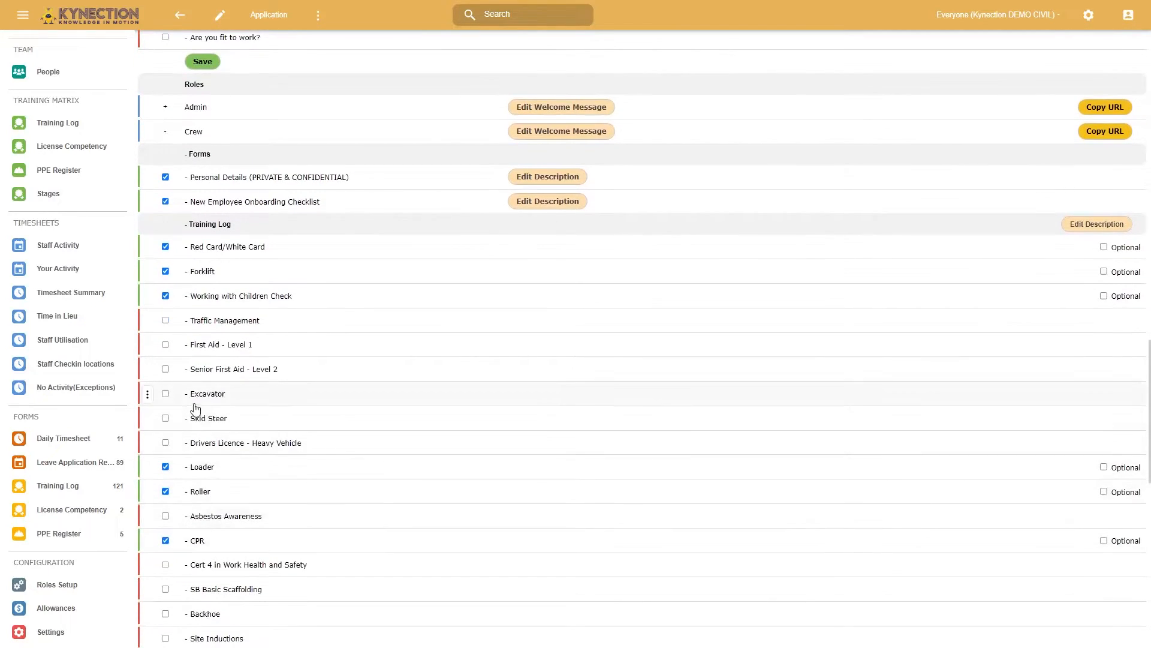
pyautogui.click(166, 394)
pyautogui.click(166, 369)
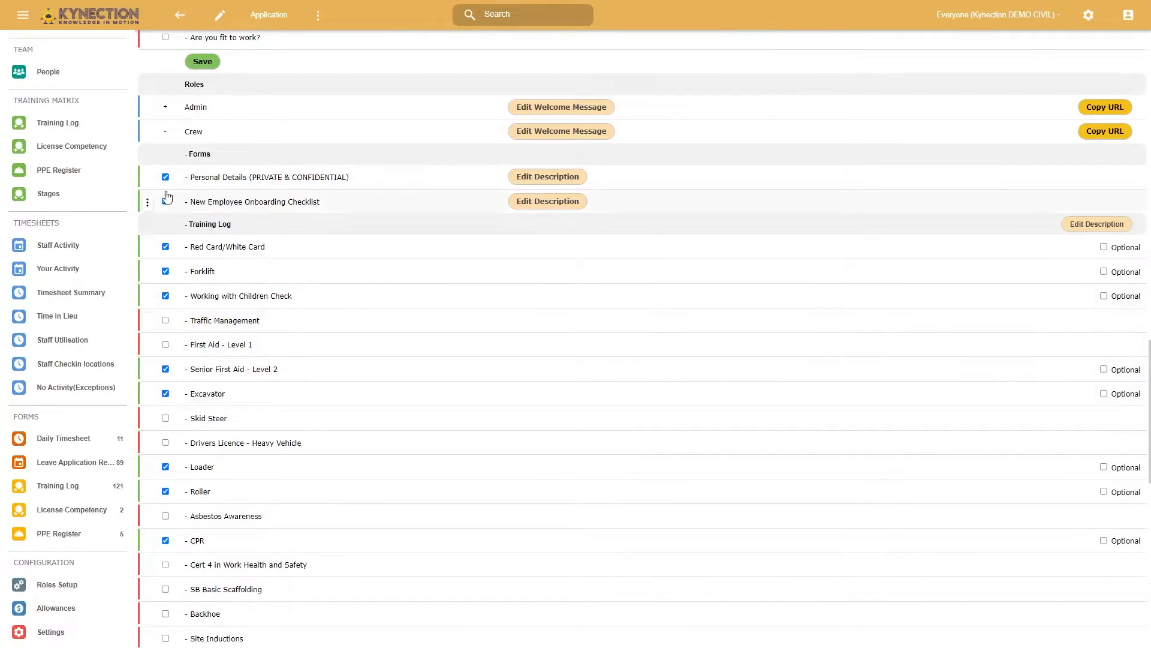
pyautogui.click(189, 225)
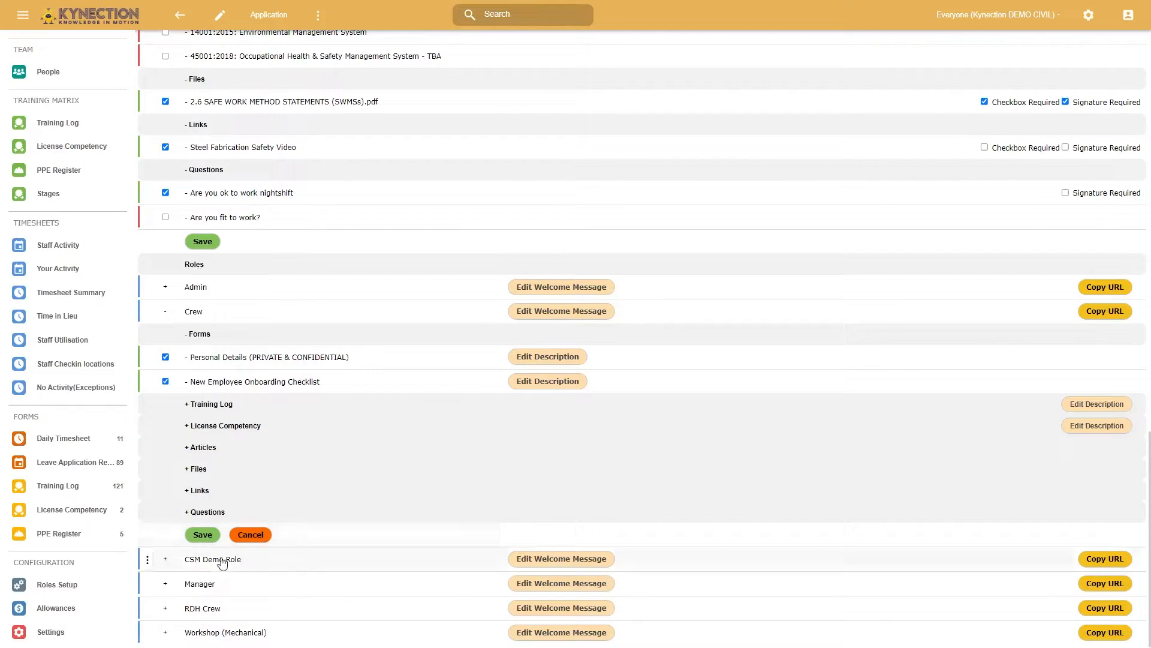
pyautogui.click(209, 539)
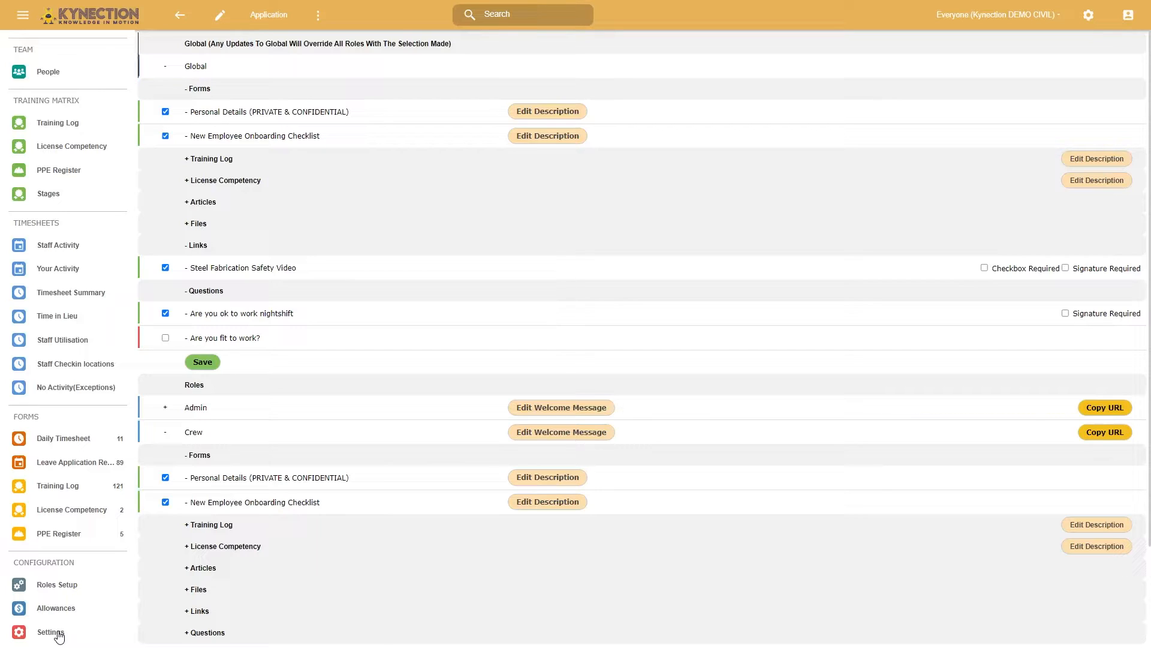
# - Open the HR Induction Settings and select the admin account as an inductor user
pyautogui.click(58, 634)
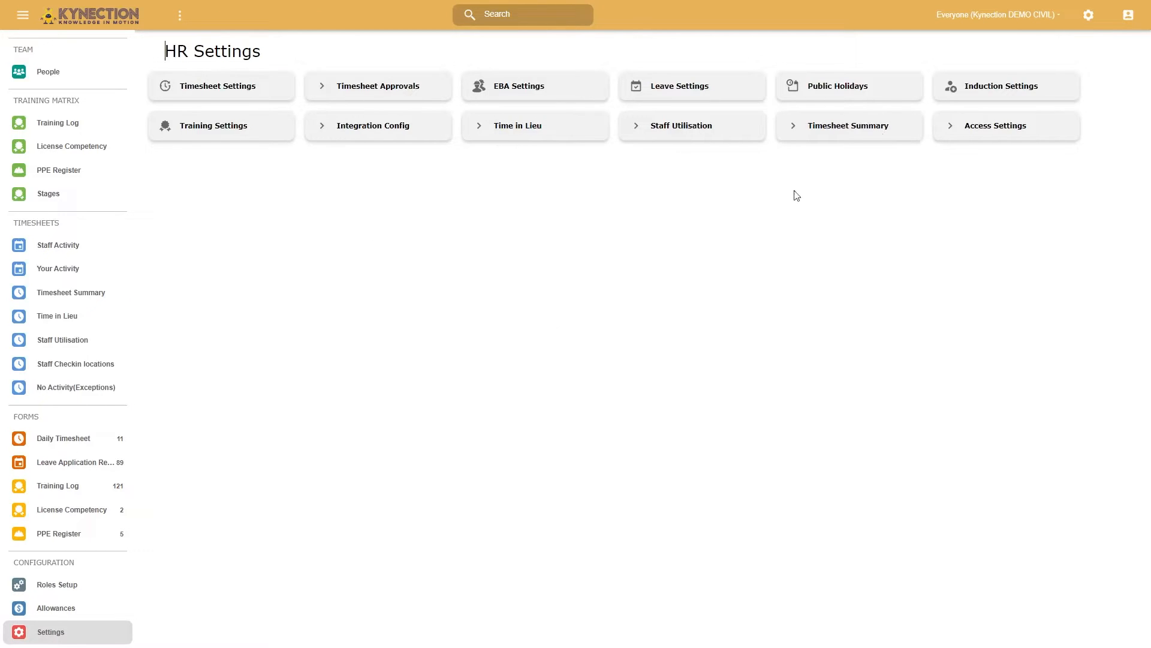
pyautogui.click(972, 98)
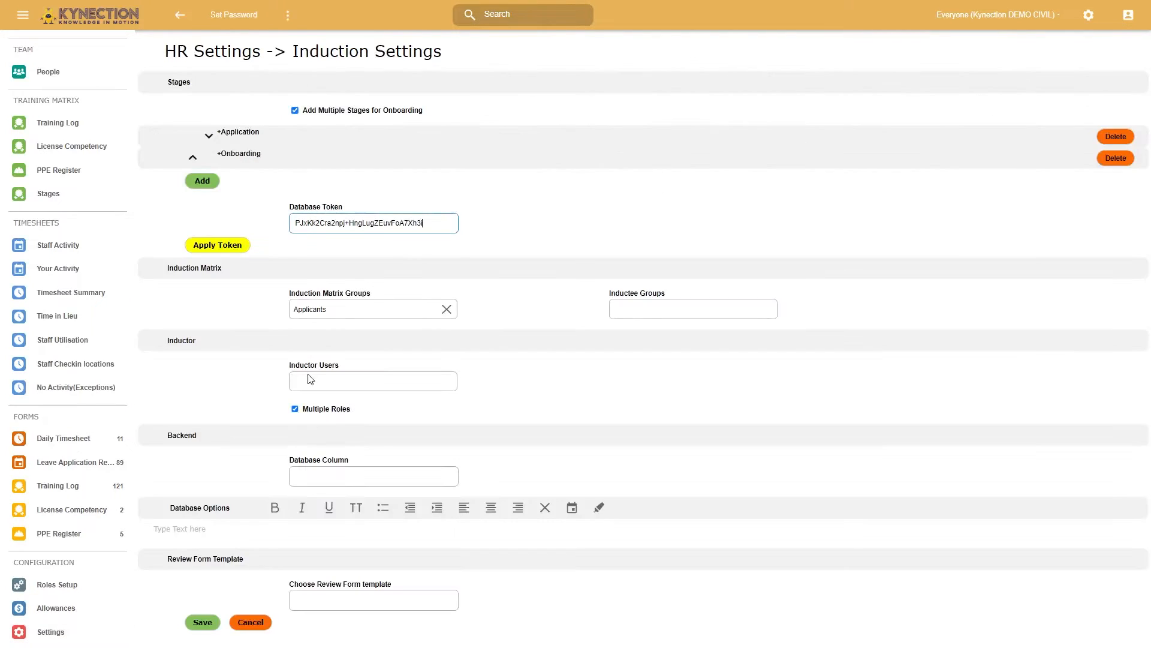
pyautogui.click(309, 377)
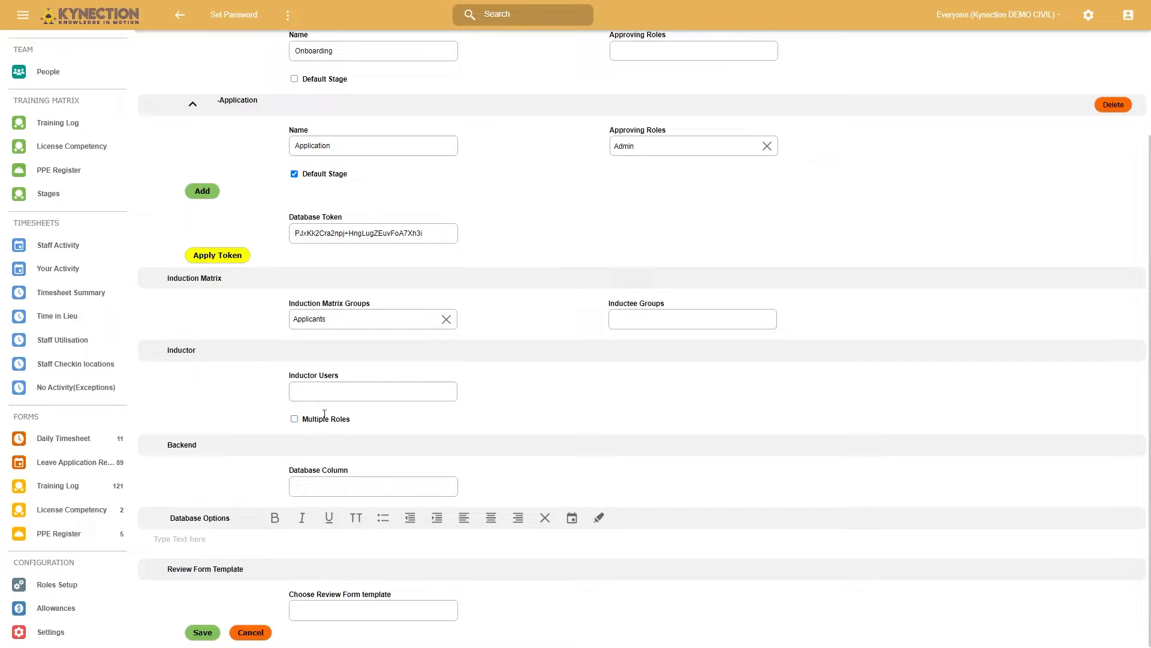
pyautogui.click(329, 396)
pyautogui.scroll(-5, 339, 514)
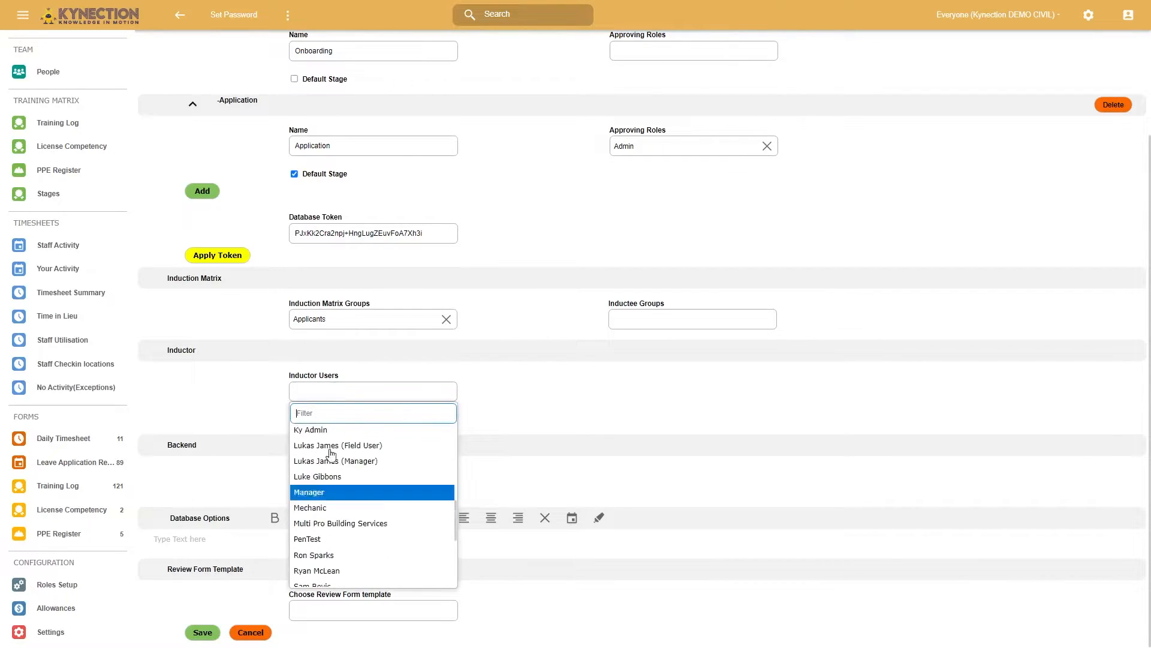
pyautogui.click(318, 429)
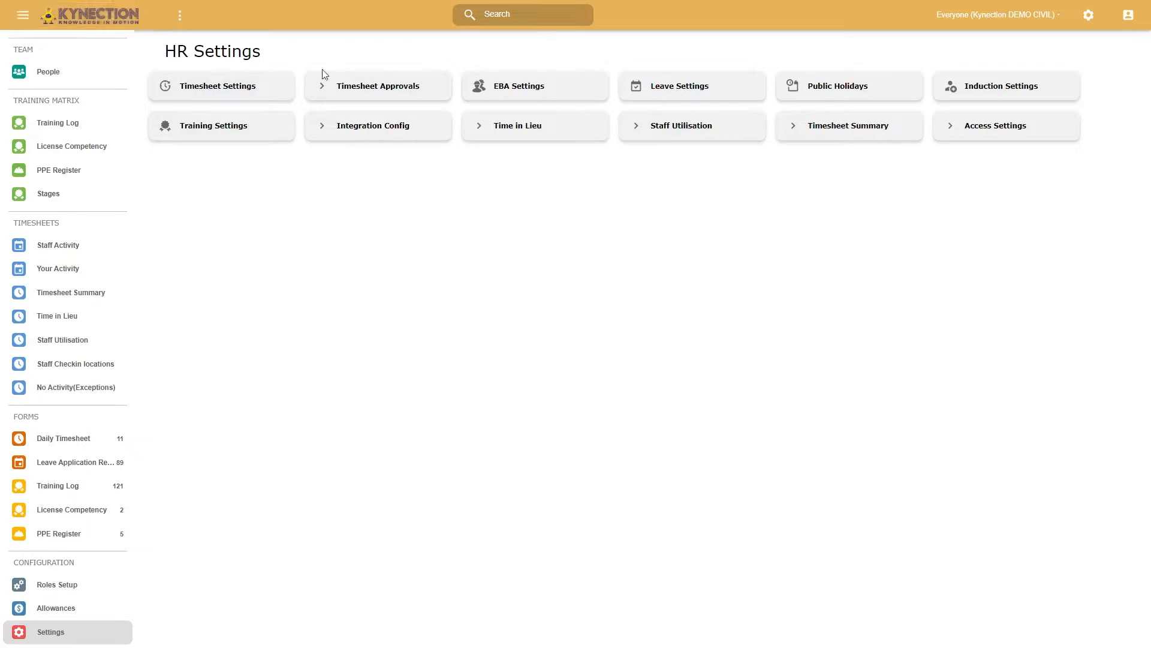
# - Open Complete Induction from the home page and examine the editable fields of the Personal Details (PRIVATE & CONFIDENTIAL) form
pyautogui.click(55, 18)
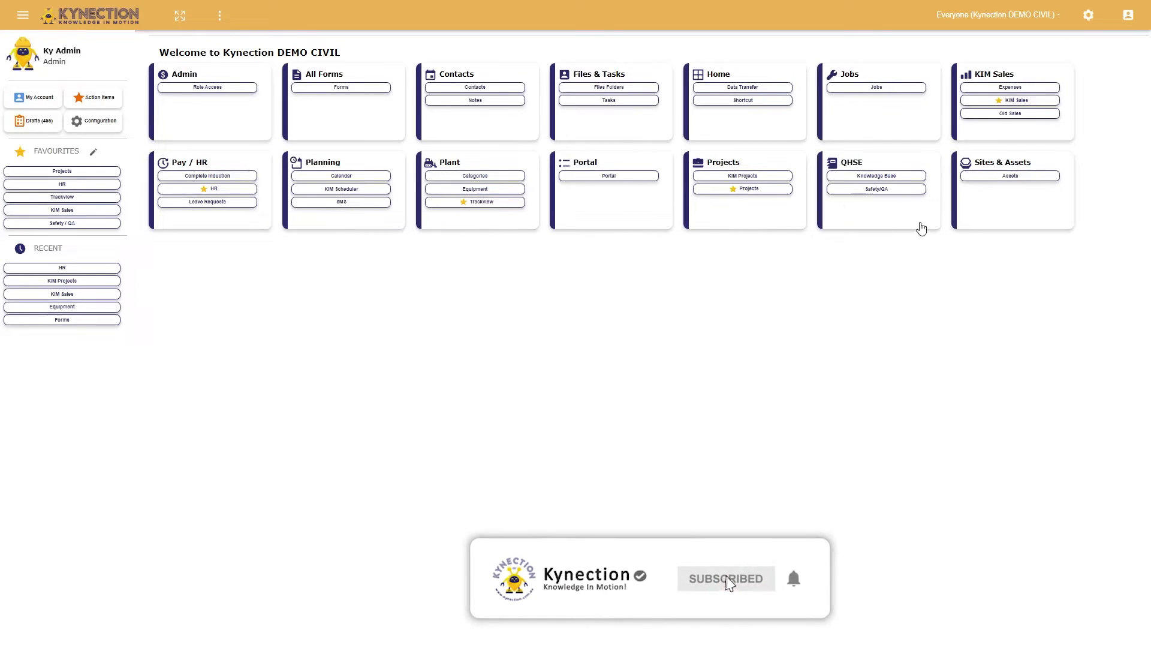
pyautogui.click(205, 176)
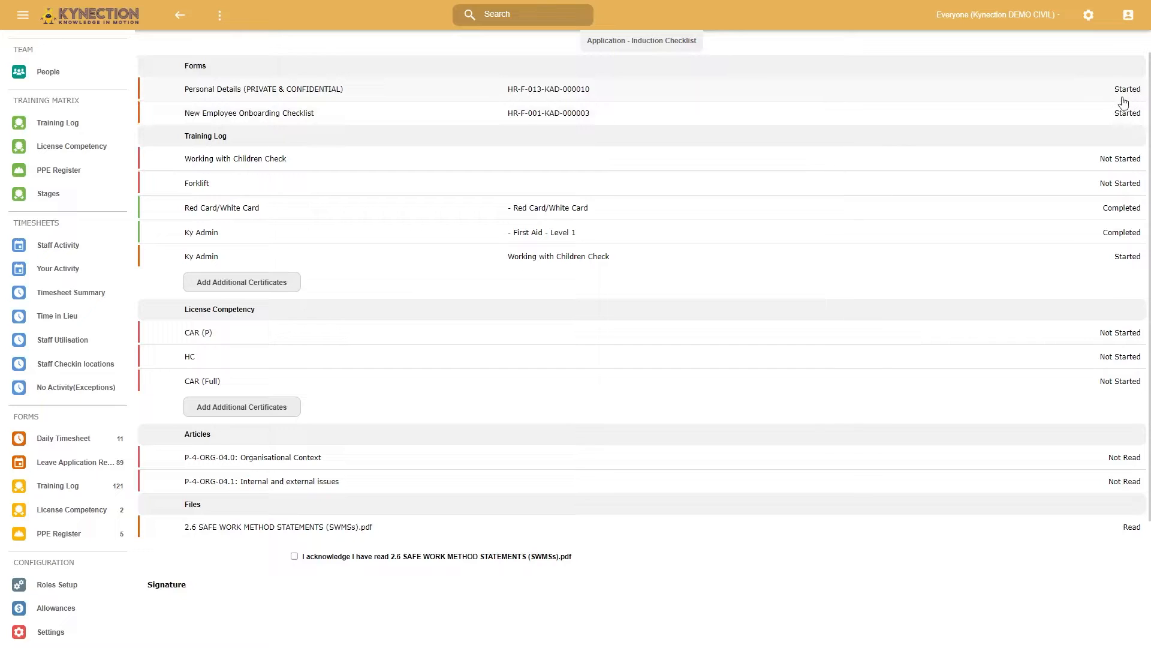
pyautogui.click(486, 90)
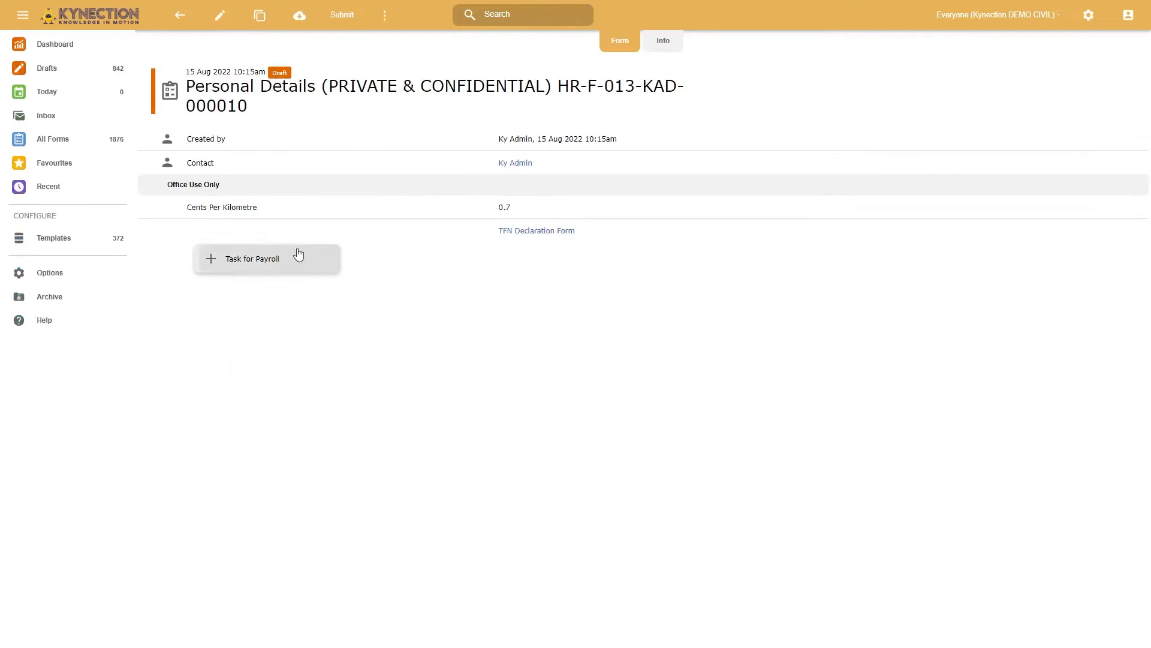
pyautogui.click(220, 15)
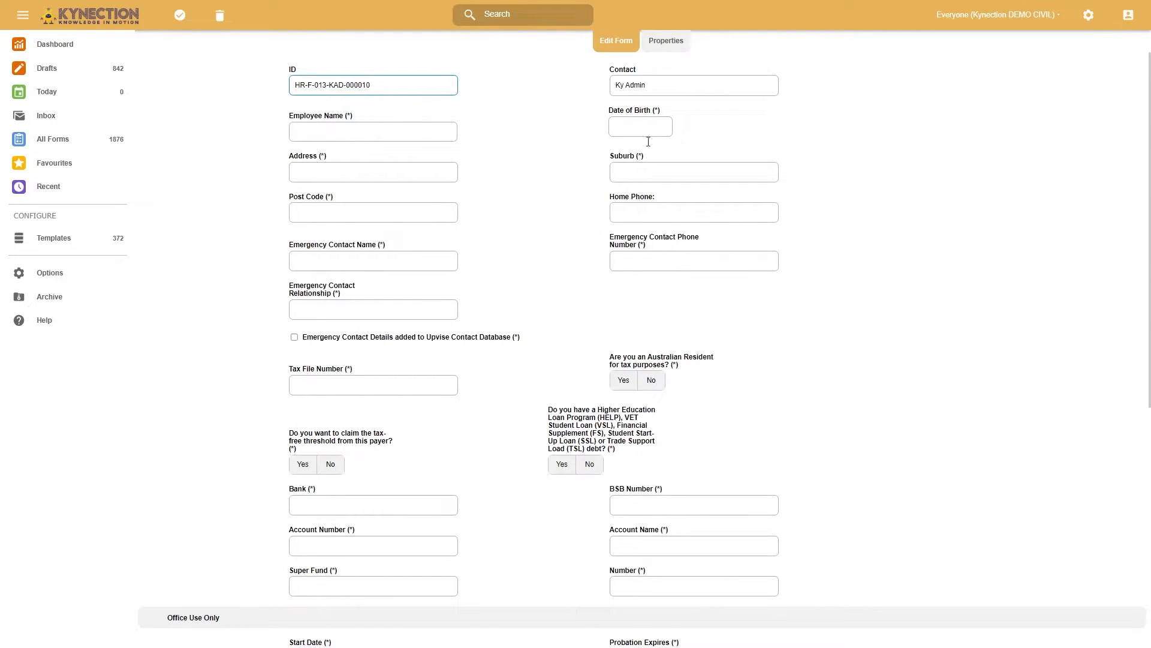
pyautogui.scroll(-7, 642, 238)
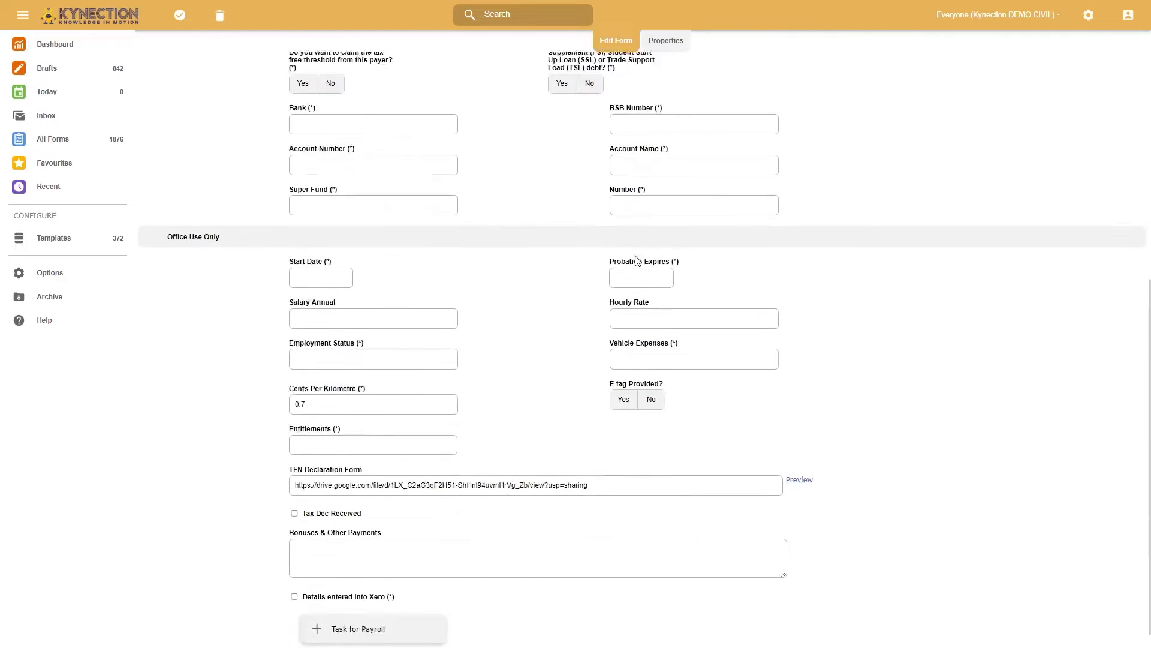
pyautogui.scroll(5, 637, 257)
pyautogui.scroll(2, 637, 258)
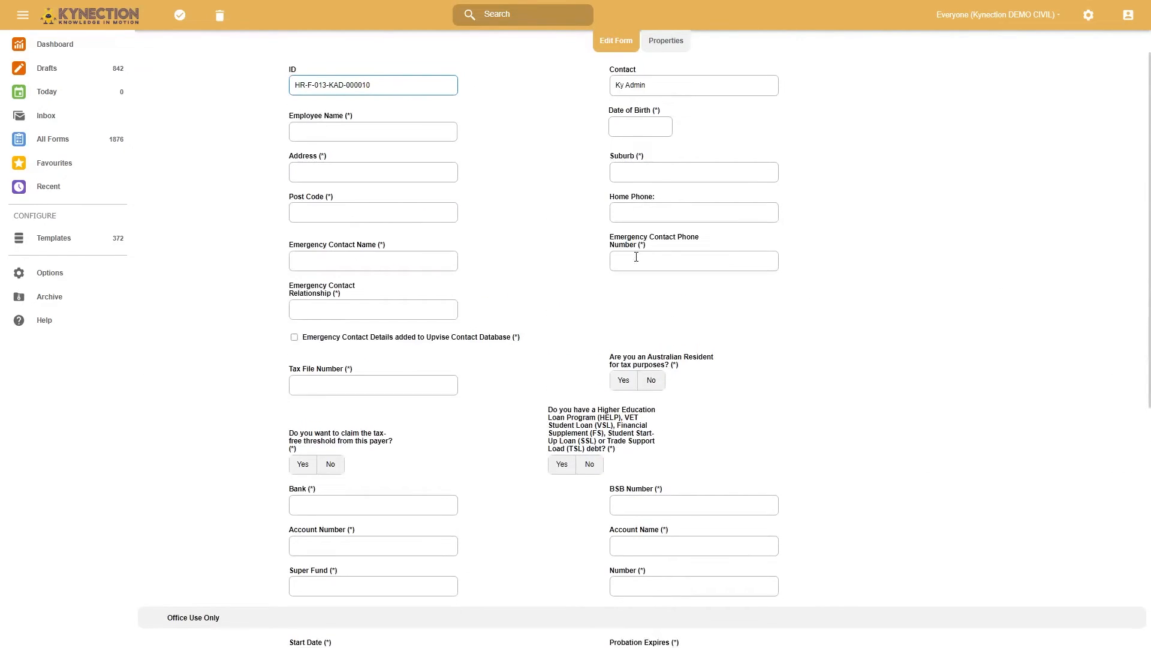
pyautogui.click(180, 14)
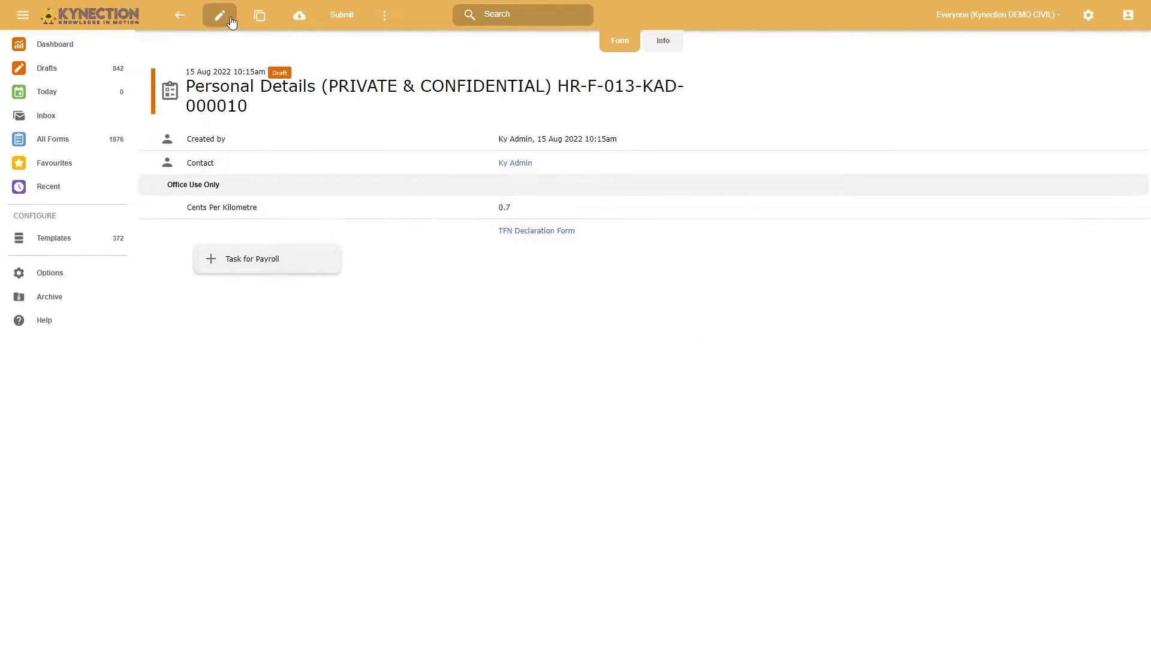
pyautogui.click(174, 22)
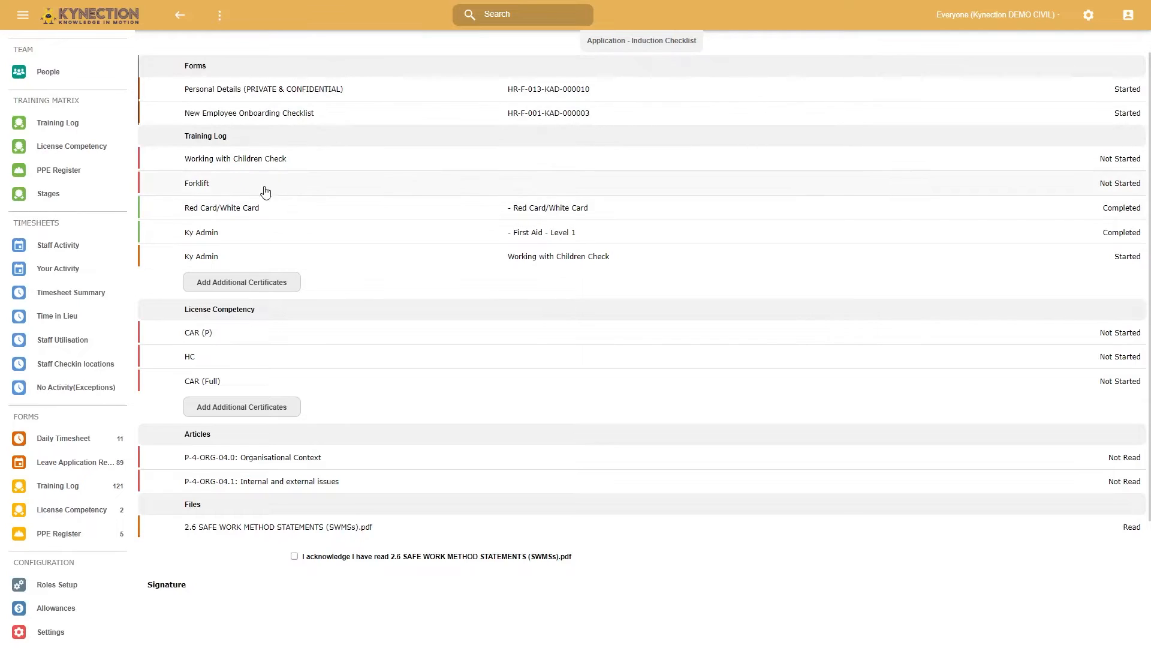
# - Fill in the Forklift training log with certificate Forklift, assessment date 25/10/2022 and expiry date 25/10/2026, submit it and return to the checklist
pyautogui.click(230, 184)
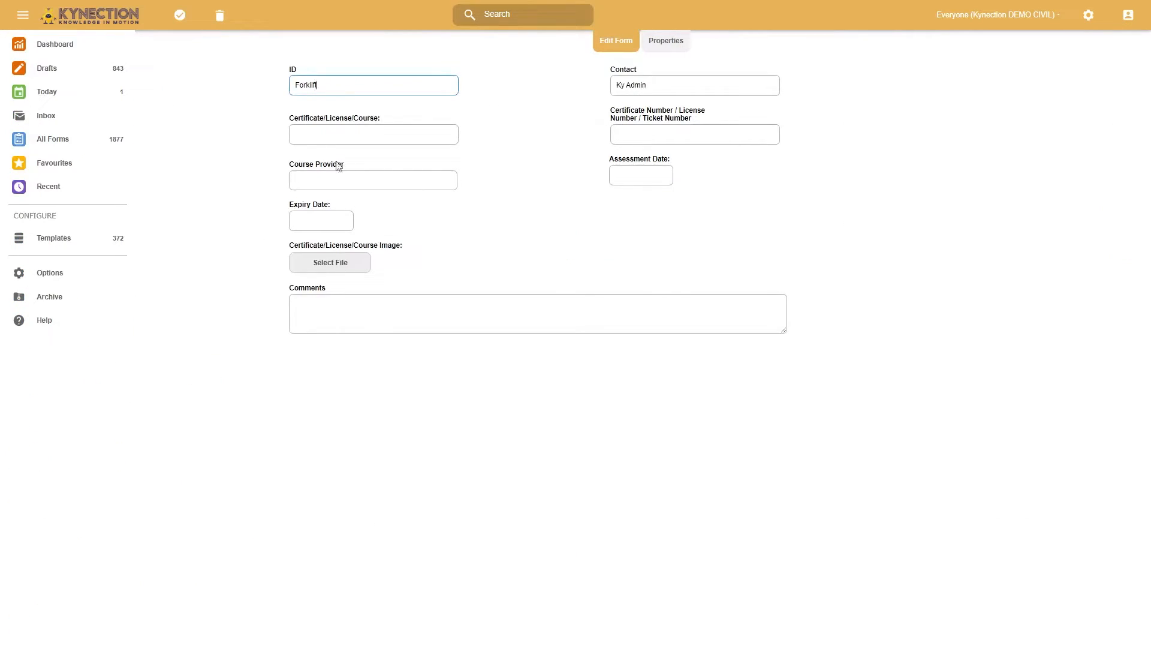
pyautogui.click(358, 134)
pyautogui.click(330, 188)
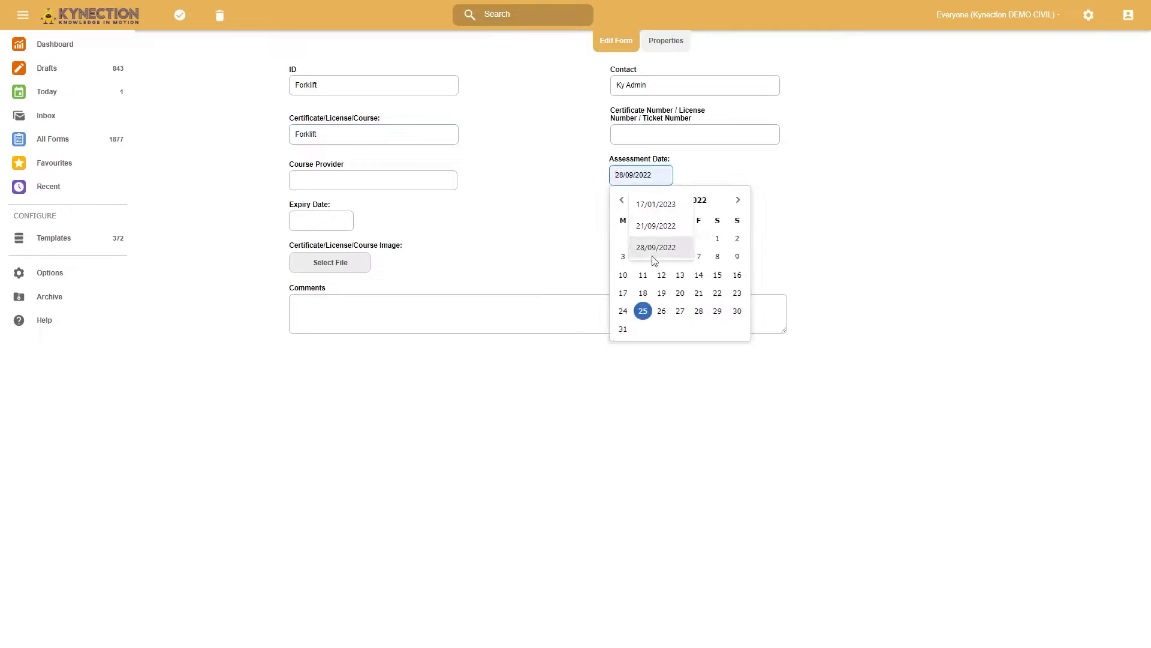
pyautogui.click(643, 310)
pyautogui.click(336, 220)
pyautogui.moveTo(328, 220); pyautogui.dragTo(328, 221)
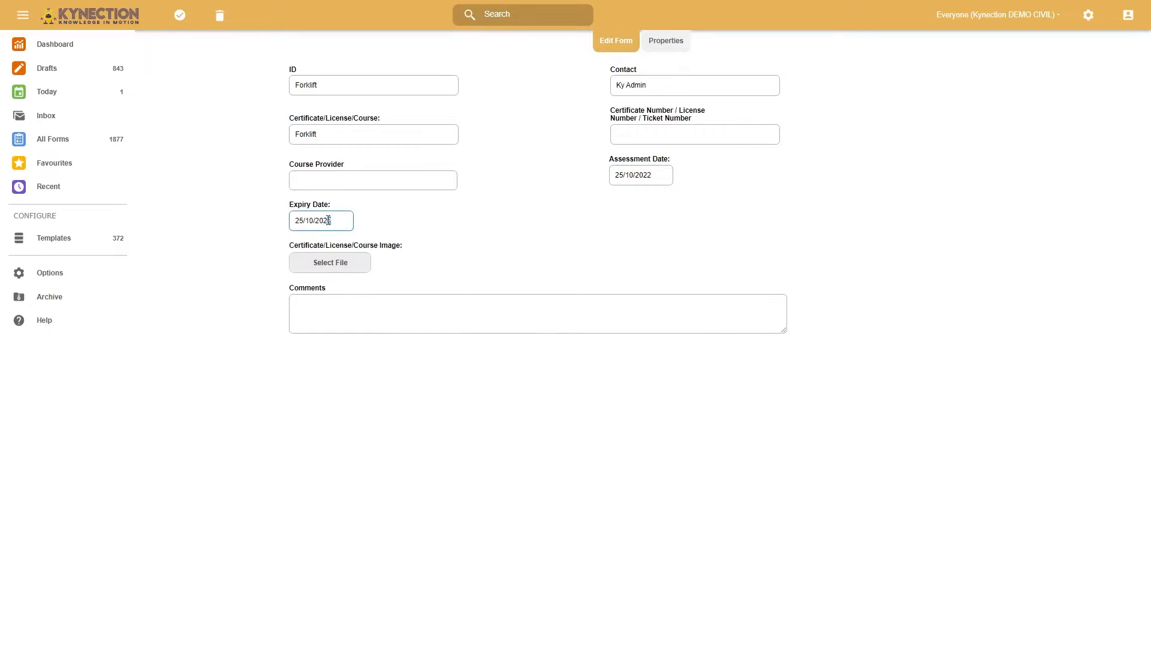
pyautogui.write('6')
pyautogui.click(463, 236)
pyautogui.click(181, 18)
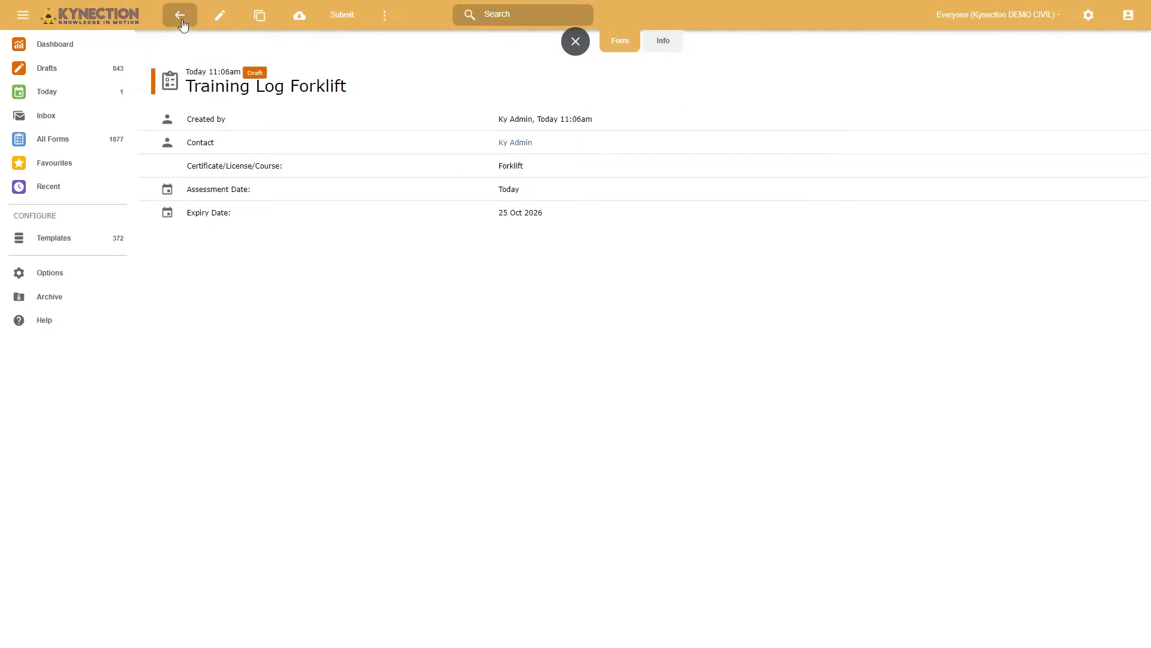
pyautogui.click(342, 17)
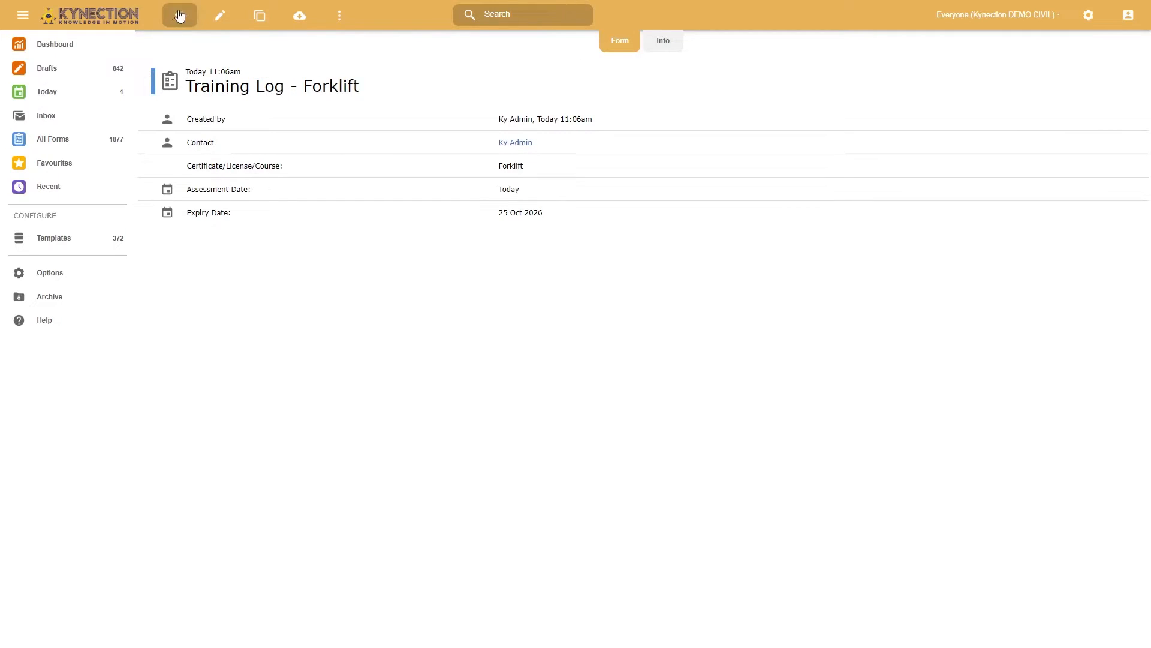
pyautogui.click(180, 15)
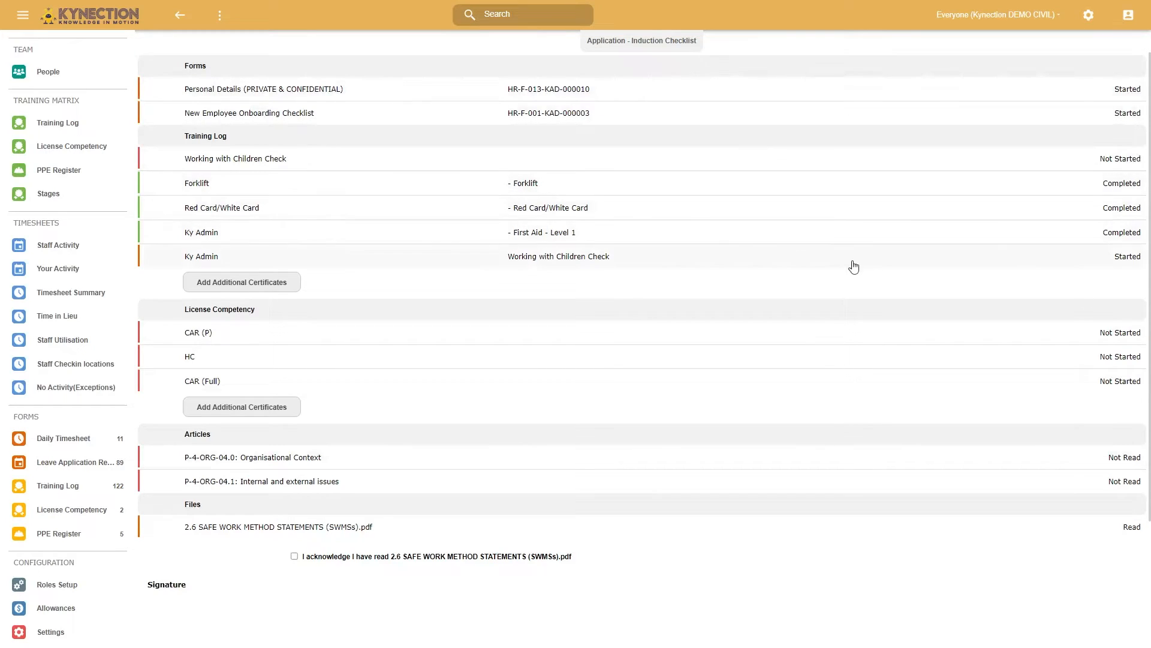
# - Review the induction checklist, and read article P-4-ORG-04.0: Organisational Context before returning to the checklist
pyautogui.scroll(-3, 1007, 226)
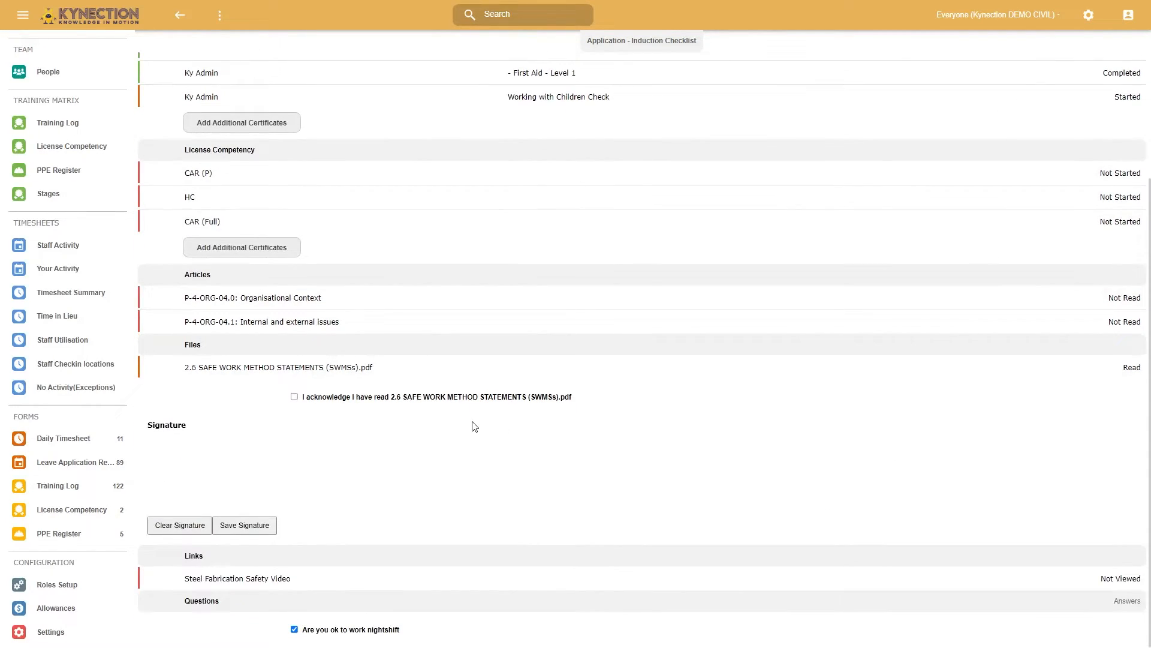
pyautogui.scroll(3, 630, 280)
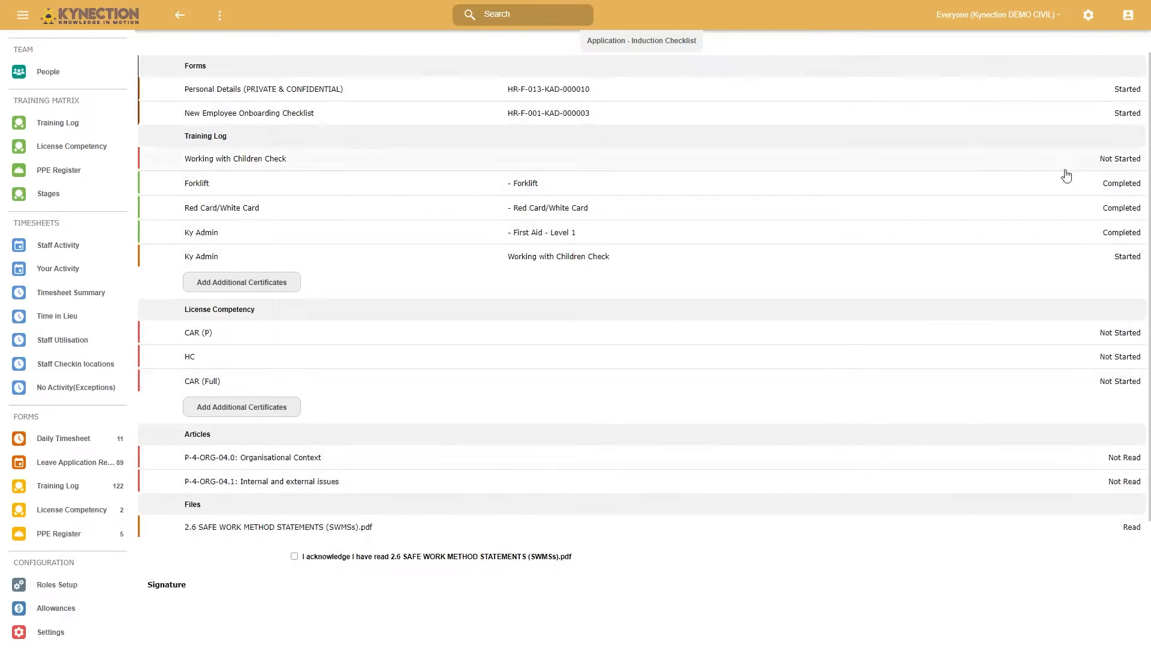
pyautogui.scroll(-3, 444, 326)
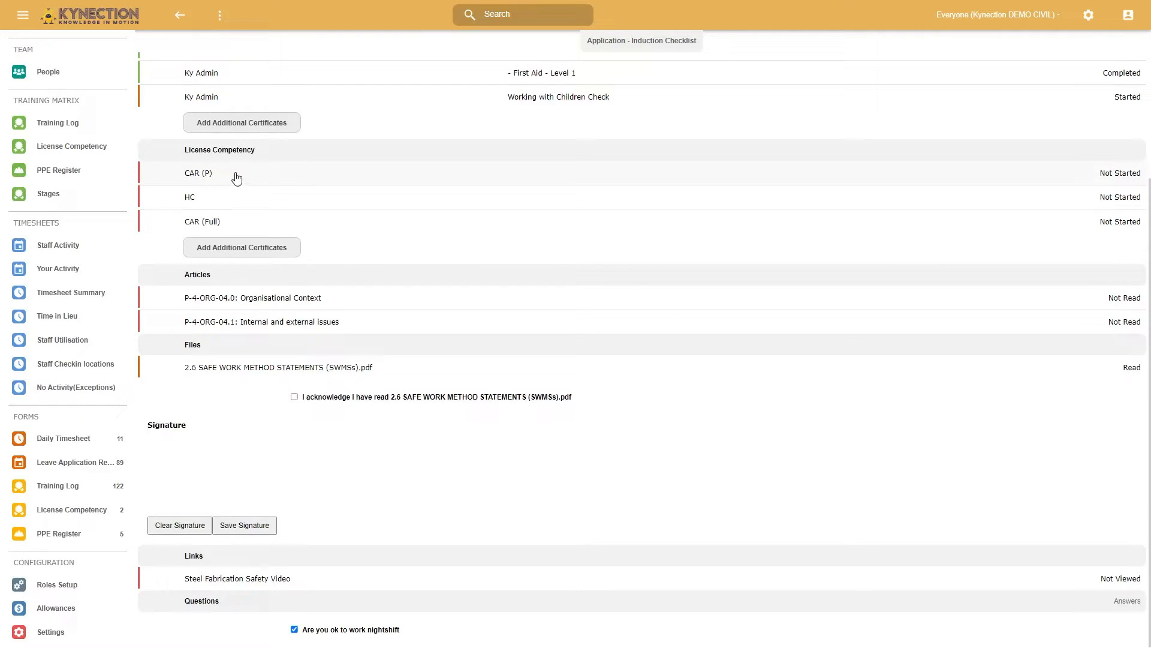
pyautogui.click(269, 300)
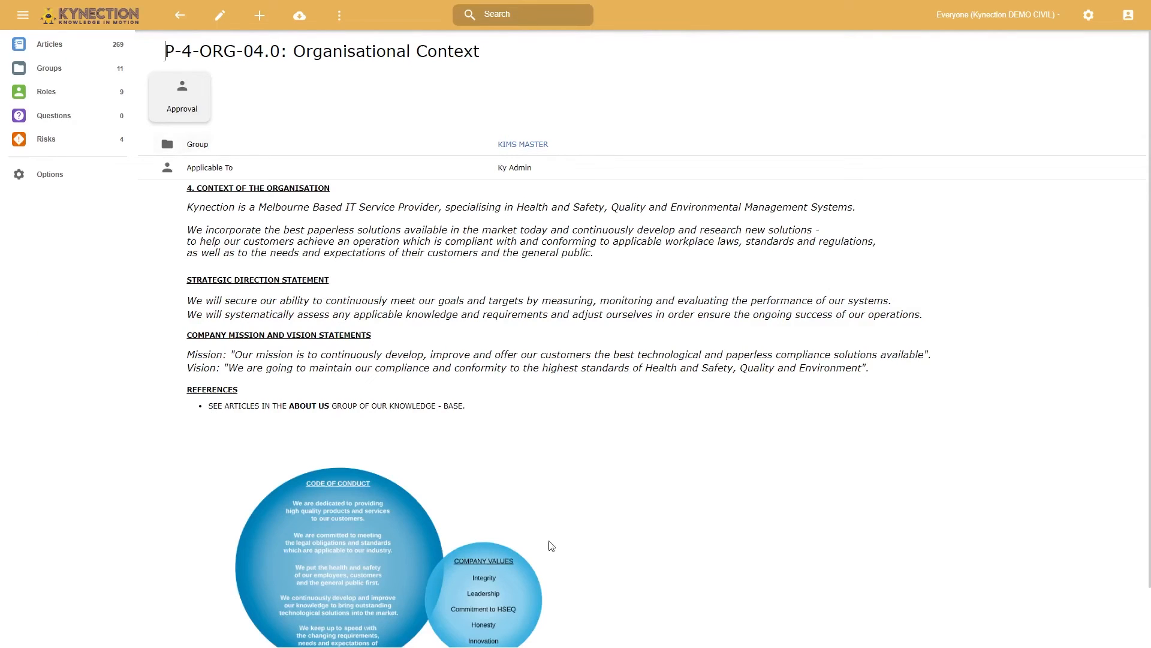
pyautogui.scroll(-2, 347, 361)
pyautogui.scroll(2, 344, 361)
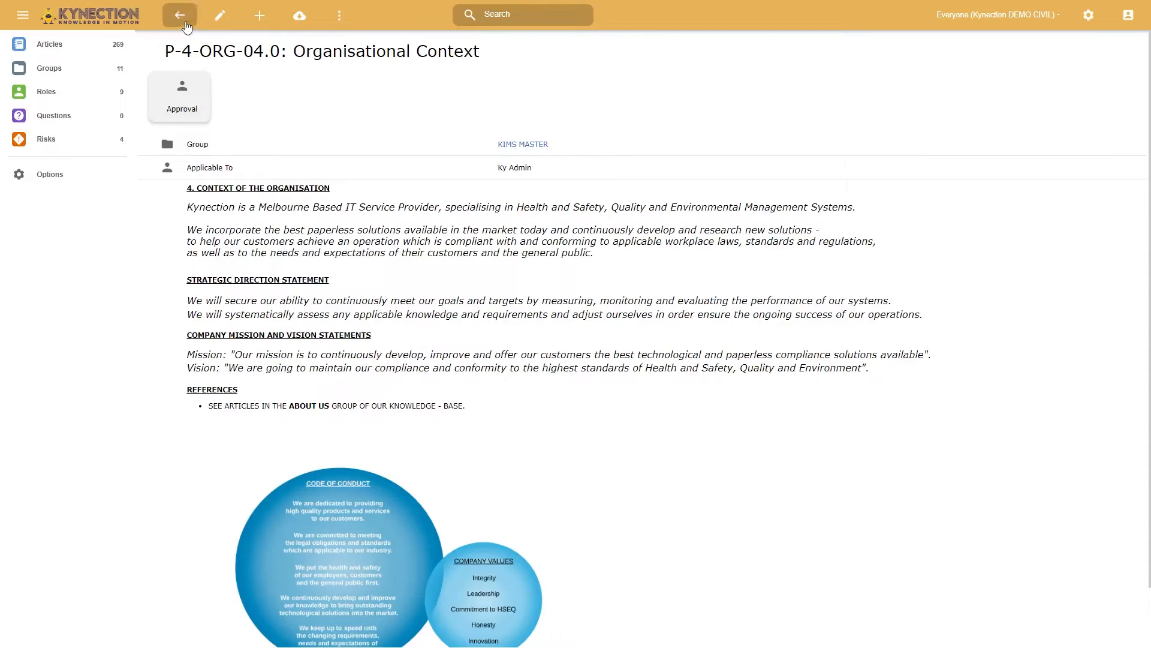
pyautogui.click(180, 16)
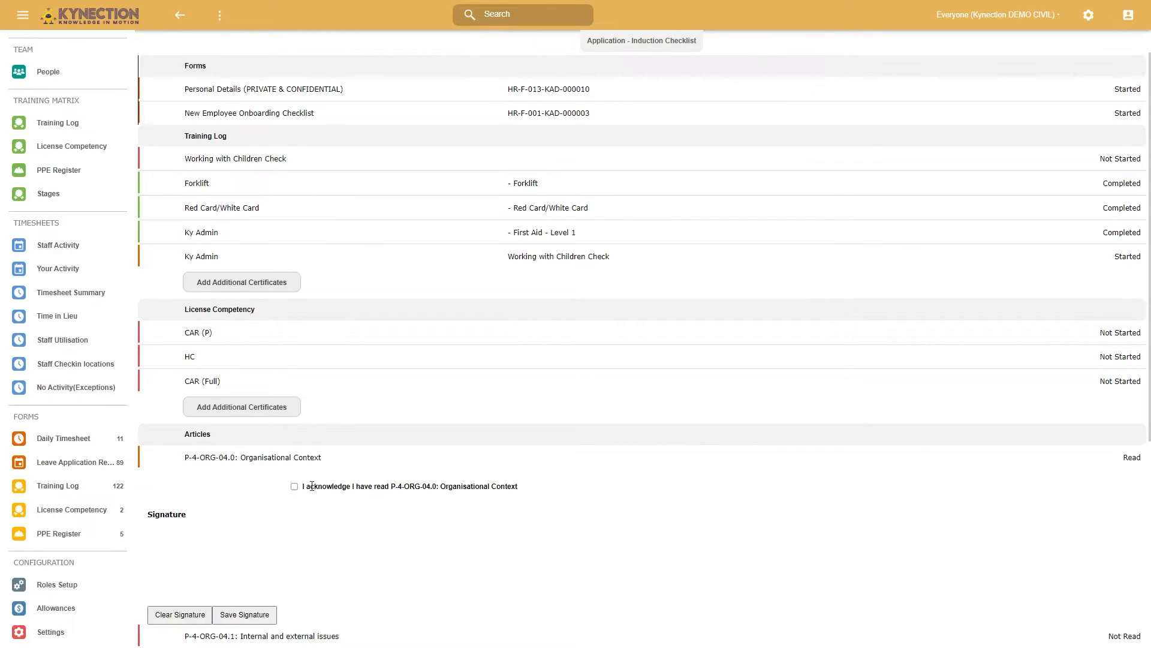
# - Acknowledge having read P-4-ORG-04.0: Organisational Context, and draw a signature and clear it
pyautogui.click(294, 486)
pyautogui.moveTo(174, 583)
pyautogui.mouseDown()
pyautogui.moveTo(205, 550)
pyautogui.moveTo(285, 565)
pyautogui.mouseUp()
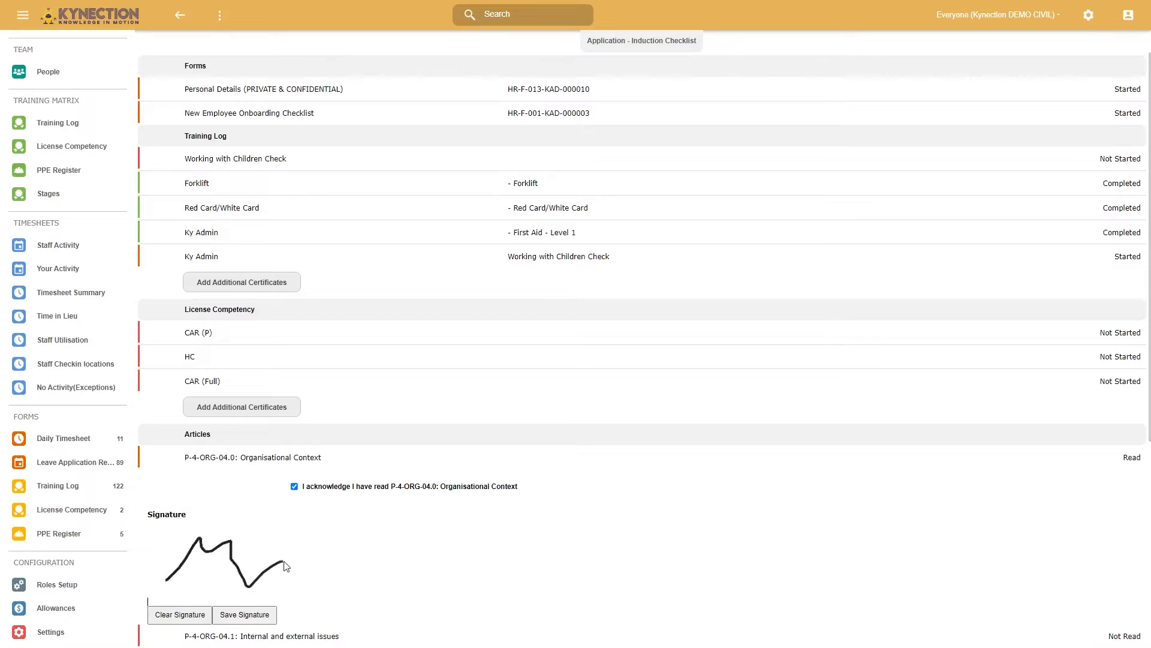
pyautogui.click(162, 614)
# - Read article P-4-ORG-04.1: Internal and external issues and acknowledge having read it in the checklist
pyautogui.scroll(-3, 279, 468)
pyautogui.click(281, 467)
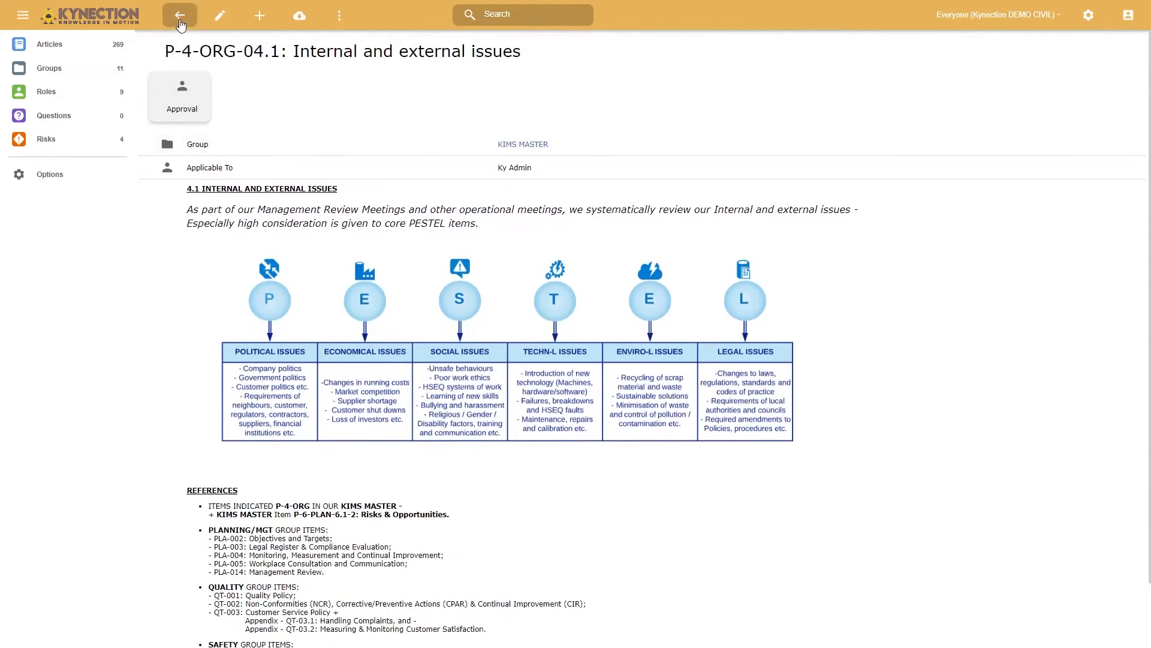
pyautogui.click(180, 15)
pyautogui.scroll(-4, 329, 540)
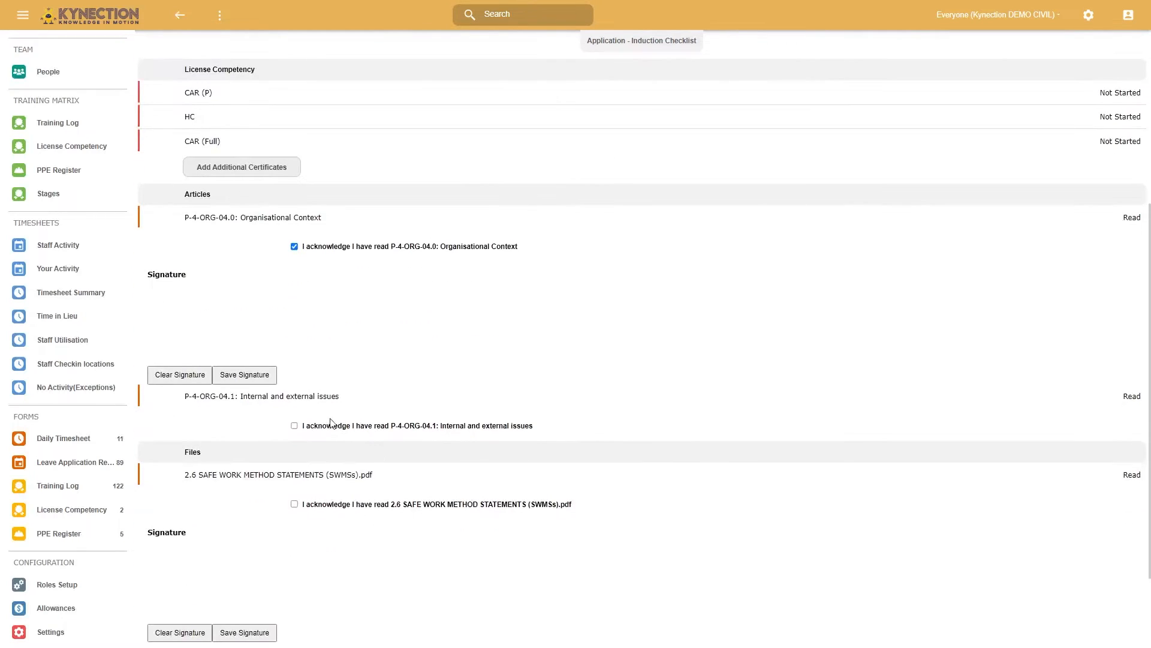
pyautogui.click(294, 426)
# - View the file 2.6 SAFE WORK METHOD STATEMENTS (SWMSs).pdf and acknowledge having read it in the checklist
pyautogui.scroll(-2, 300, 429)
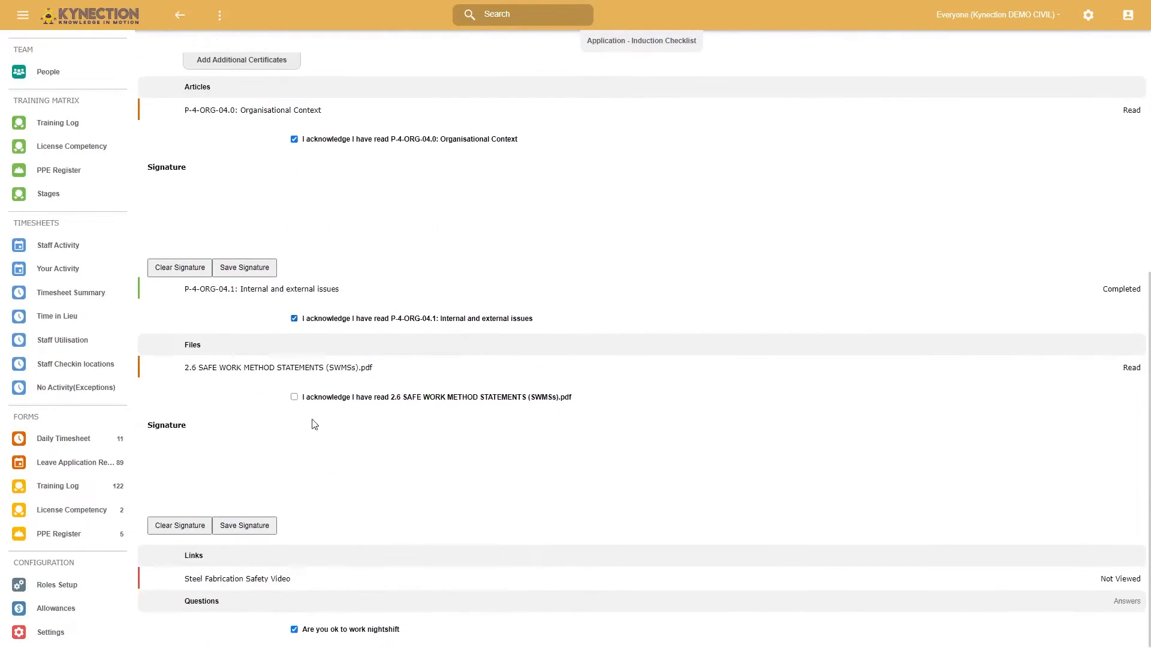
pyautogui.click(313, 367)
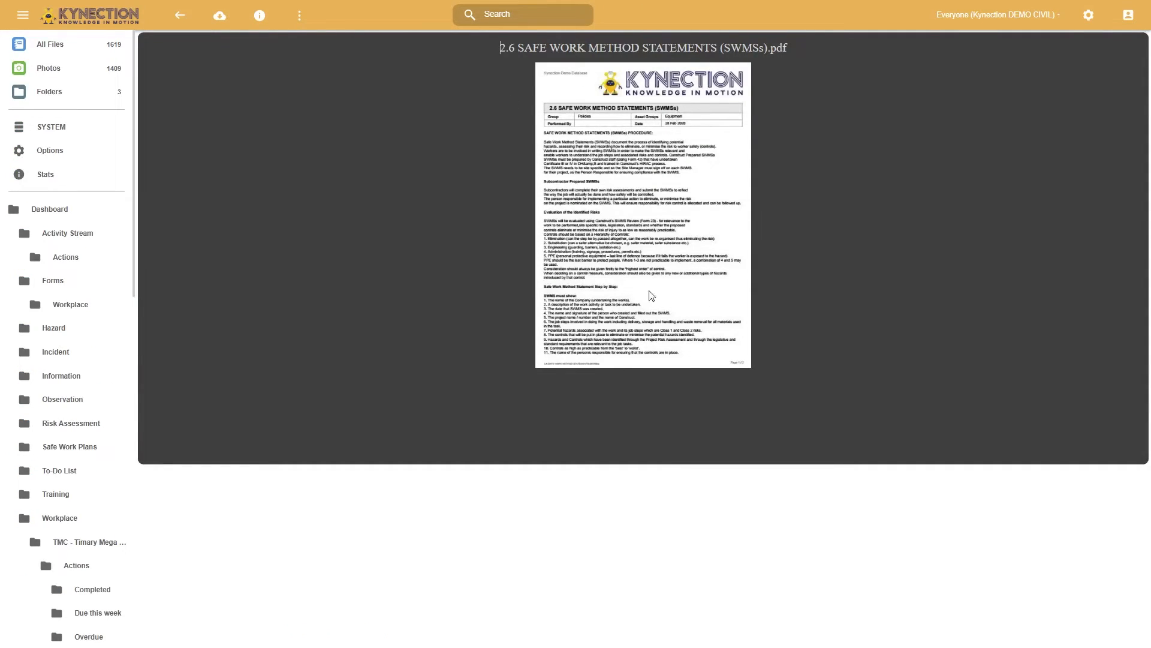
pyautogui.click(186, 24)
pyautogui.scroll(-4, 303, 588)
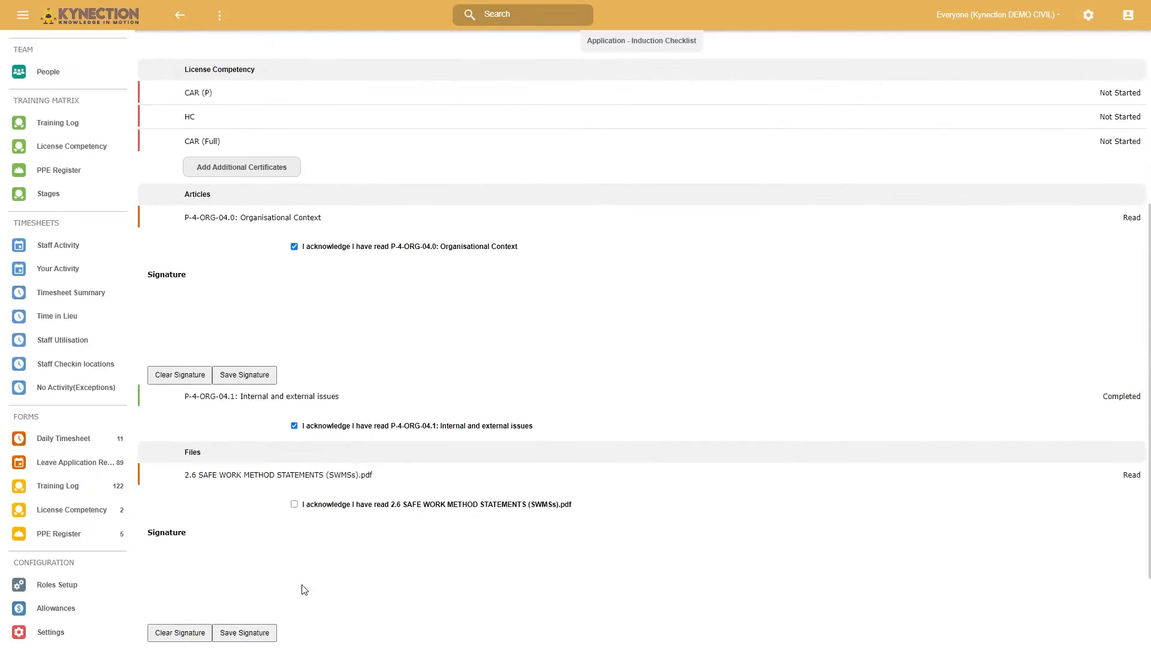
pyautogui.scroll(-2, 312, 517)
pyautogui.click(295, 397)
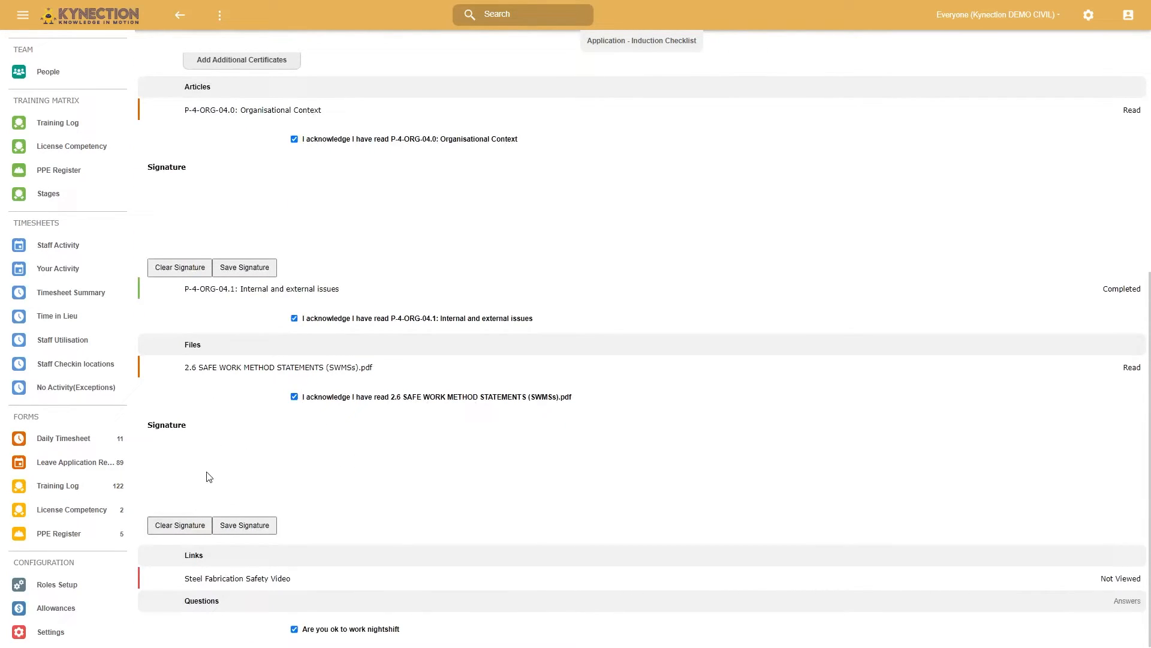
# - Open the Steel Fabrication Safety Video link and toggle the answer to the nightshift question
pyautogui.click(249, 579)
pyautogui.click(296, 631)
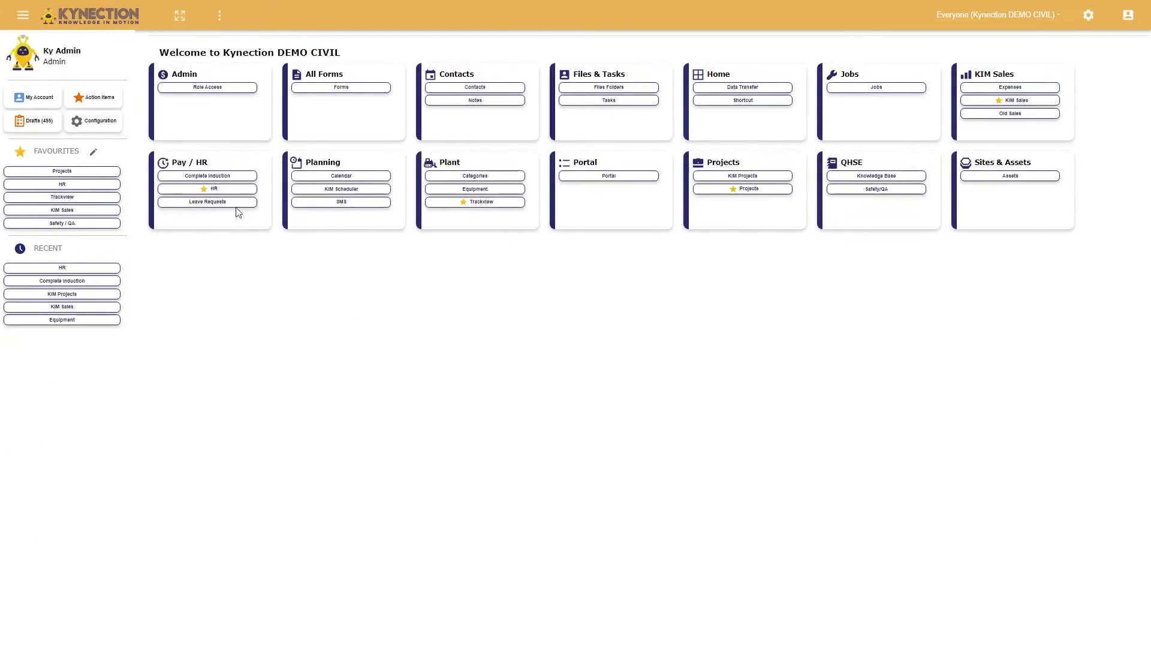
# - Start an induction for another person, choosing an existing contact as the inductee and Crew as the inductee role
pyautogui.click(246, 178)
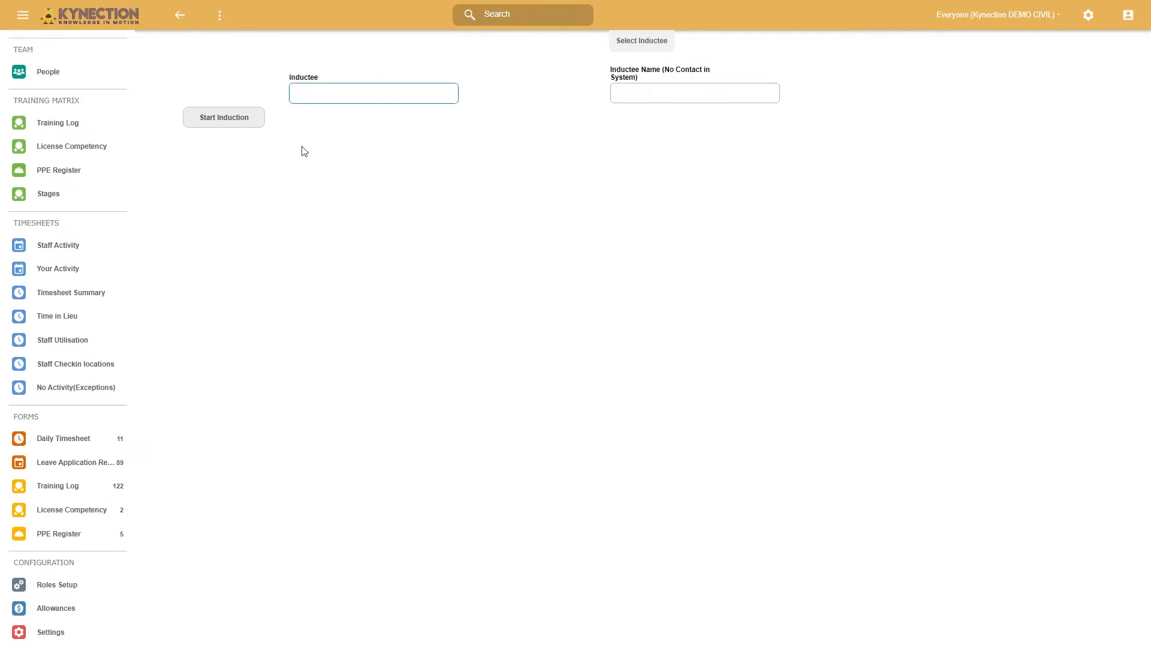
pyautogui.click(331, 97)
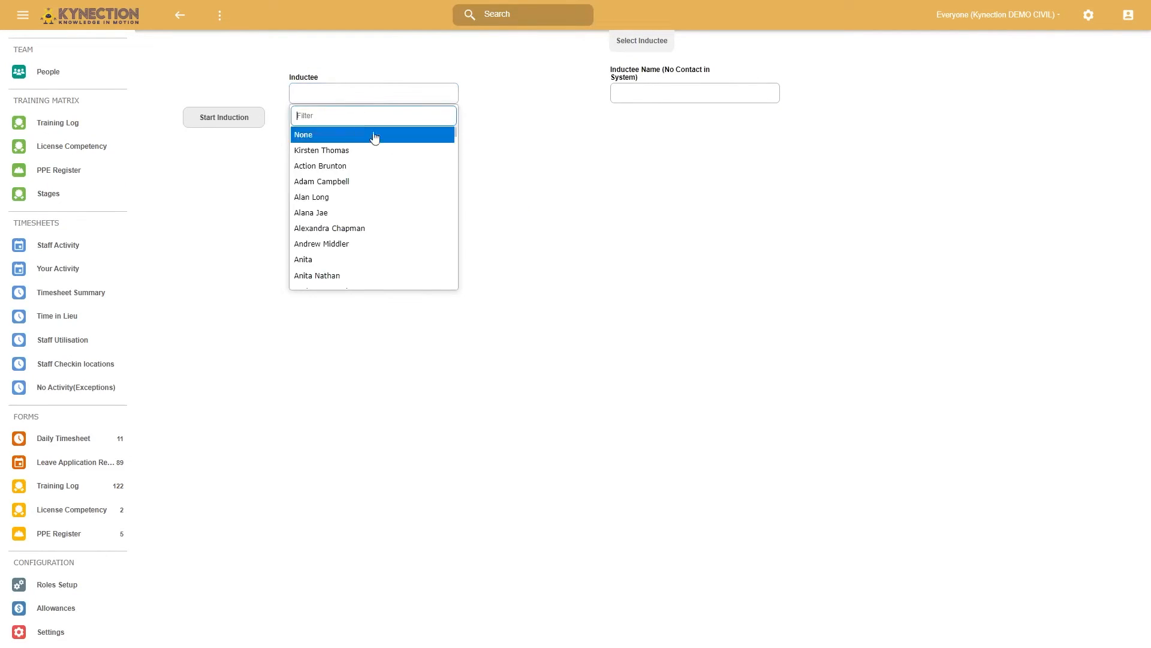
pyautogui.scroll(-1, 329, 250)
pyautogui.click(328, 247)
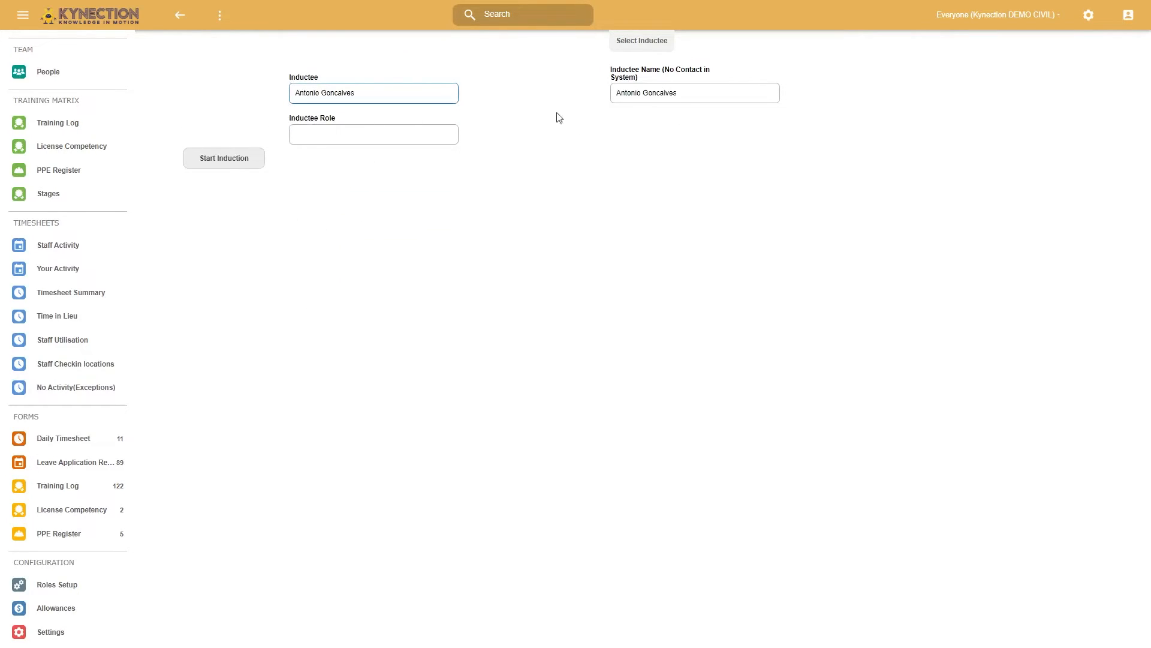
pyautogui.click(334, 134)
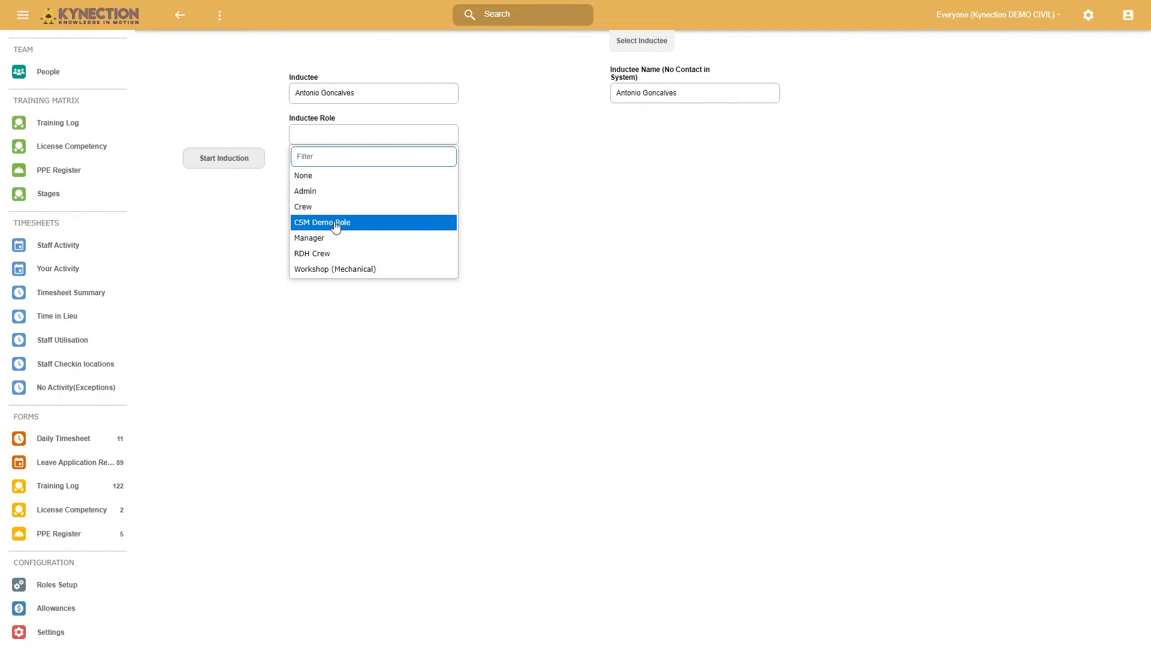
pyautogui.click(328, 208)
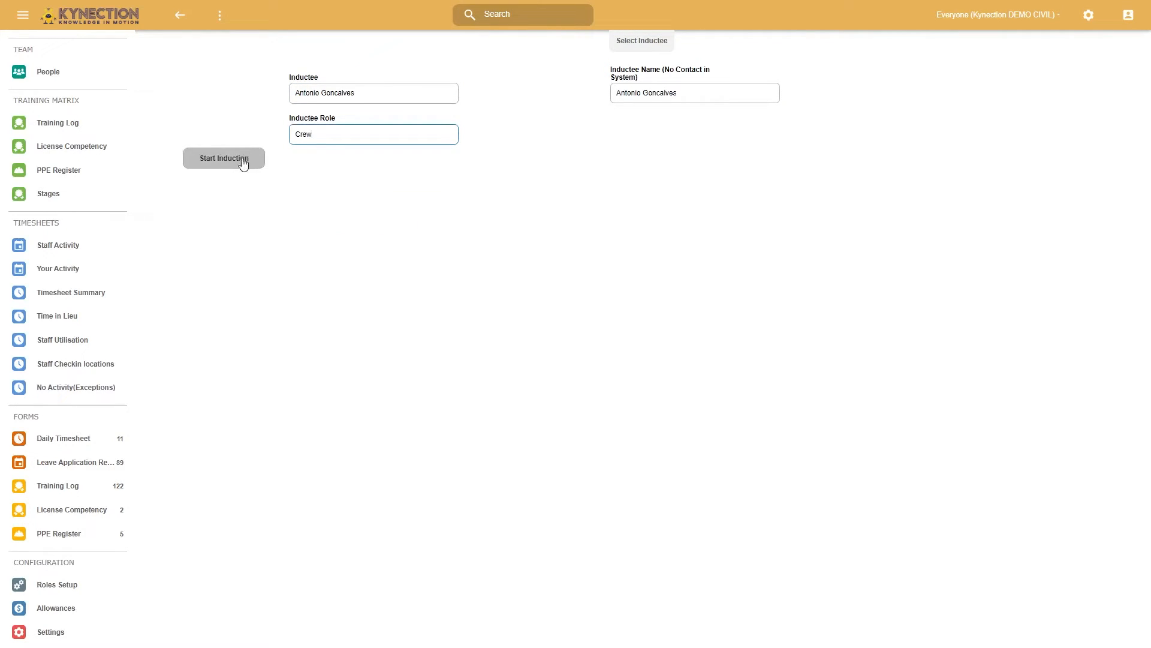
pyautogui.click(238, 170)
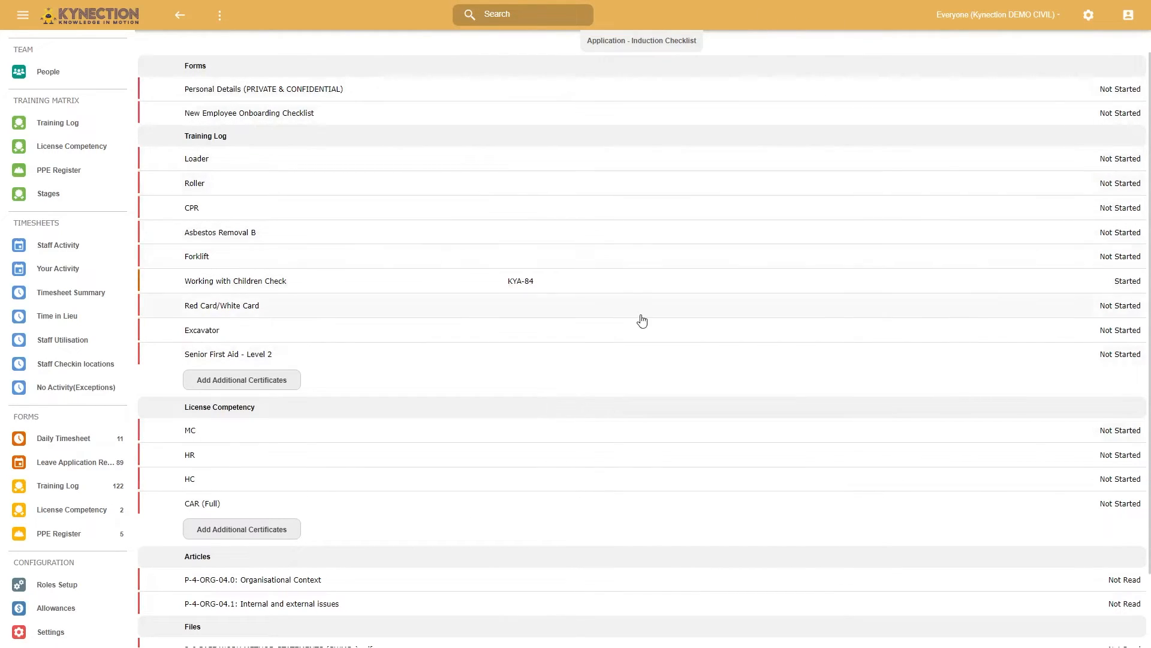
# - Review the inductee's induction checklist, and view the same person's record in the People list
pyautogui.scroll(-2, 570, 496)
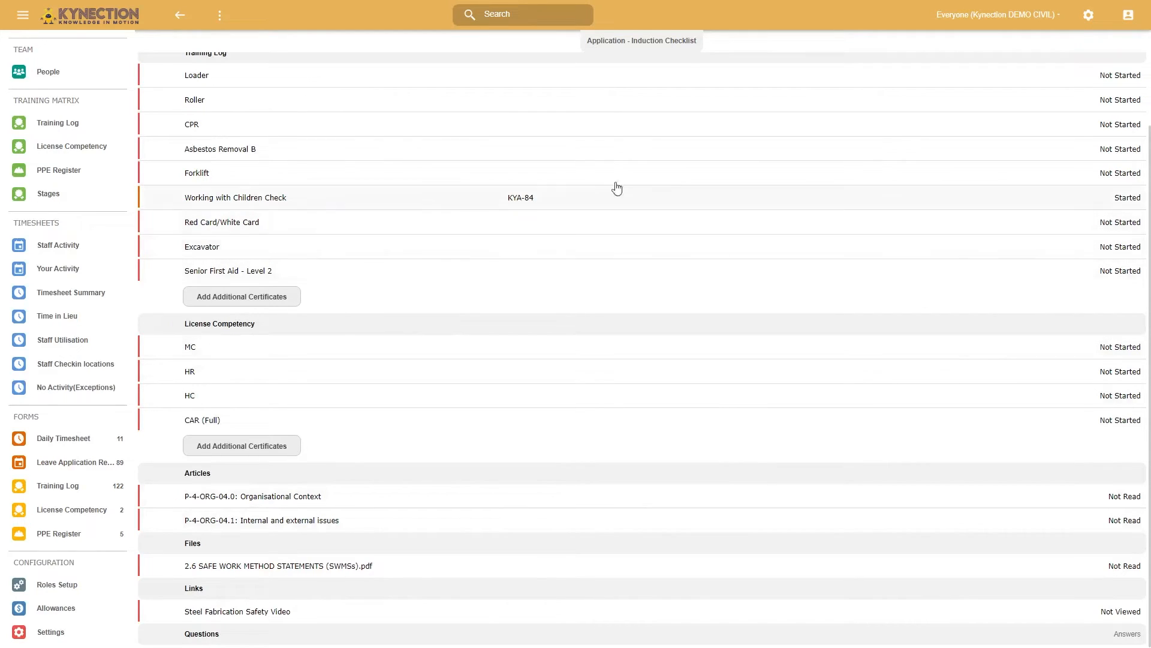
pyautogui.scroll(2, 531, 324)
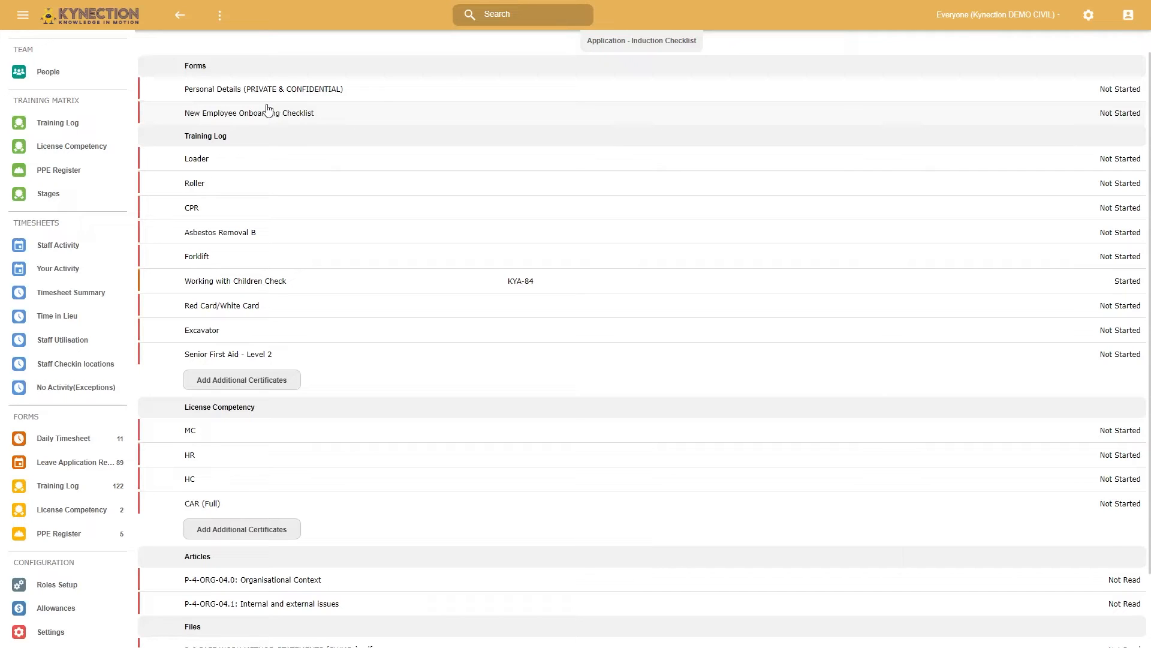
pyautogui.click(180, 15)
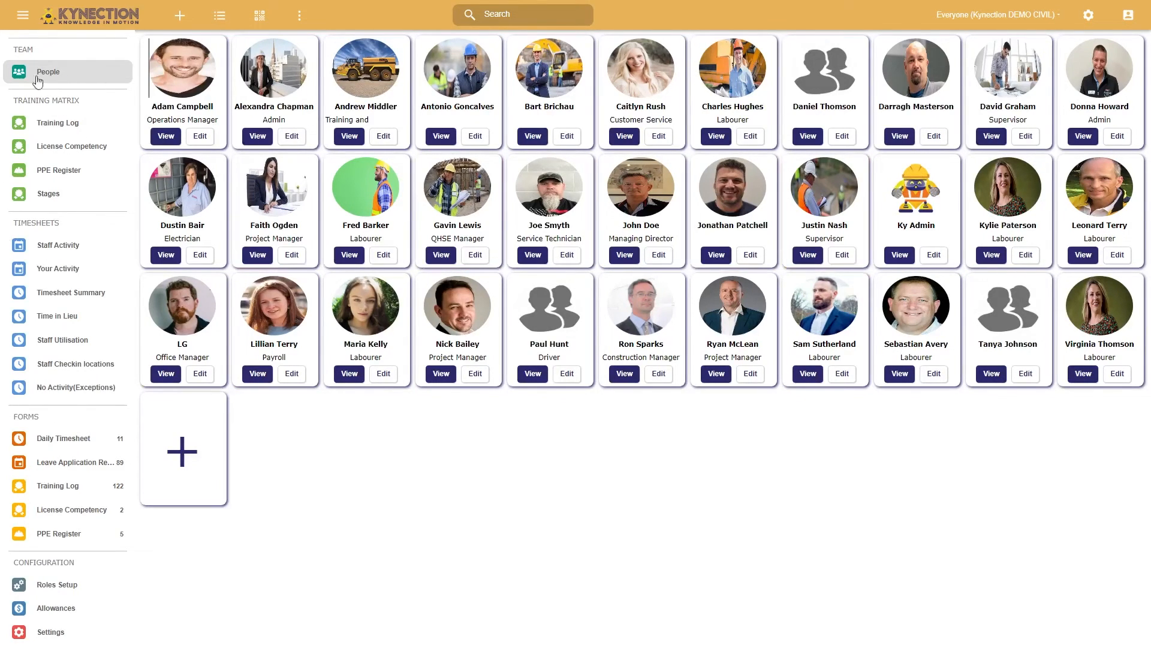
pyautogui.click(455, 136)
pyautogui.click(180, 15)
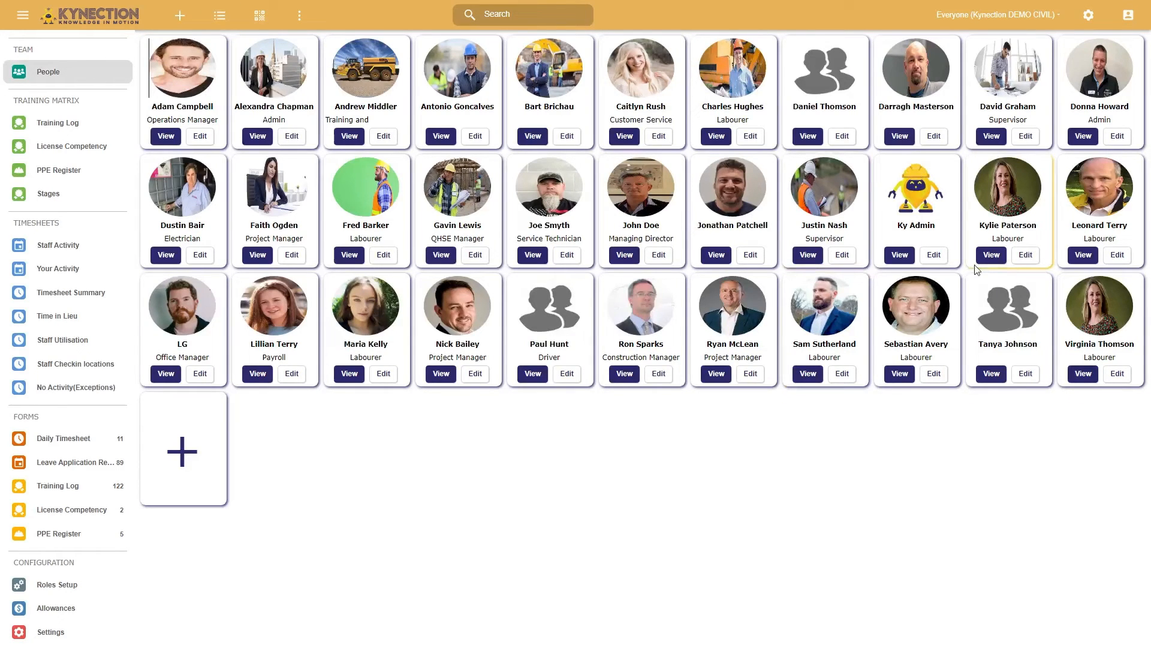